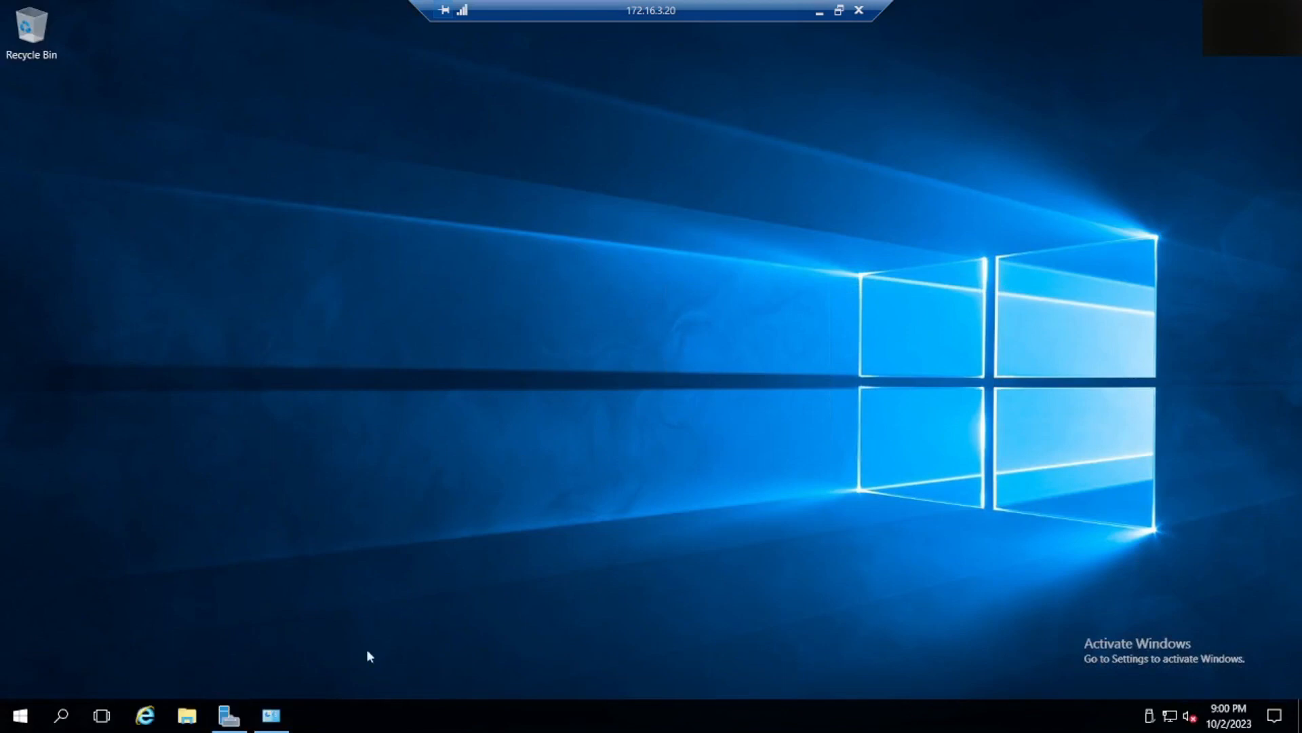
# Start adding roles and features in Server Manager, using role-based or feature-based installation on the 172.16.3.20 server
pyautogui.click(226, 723)
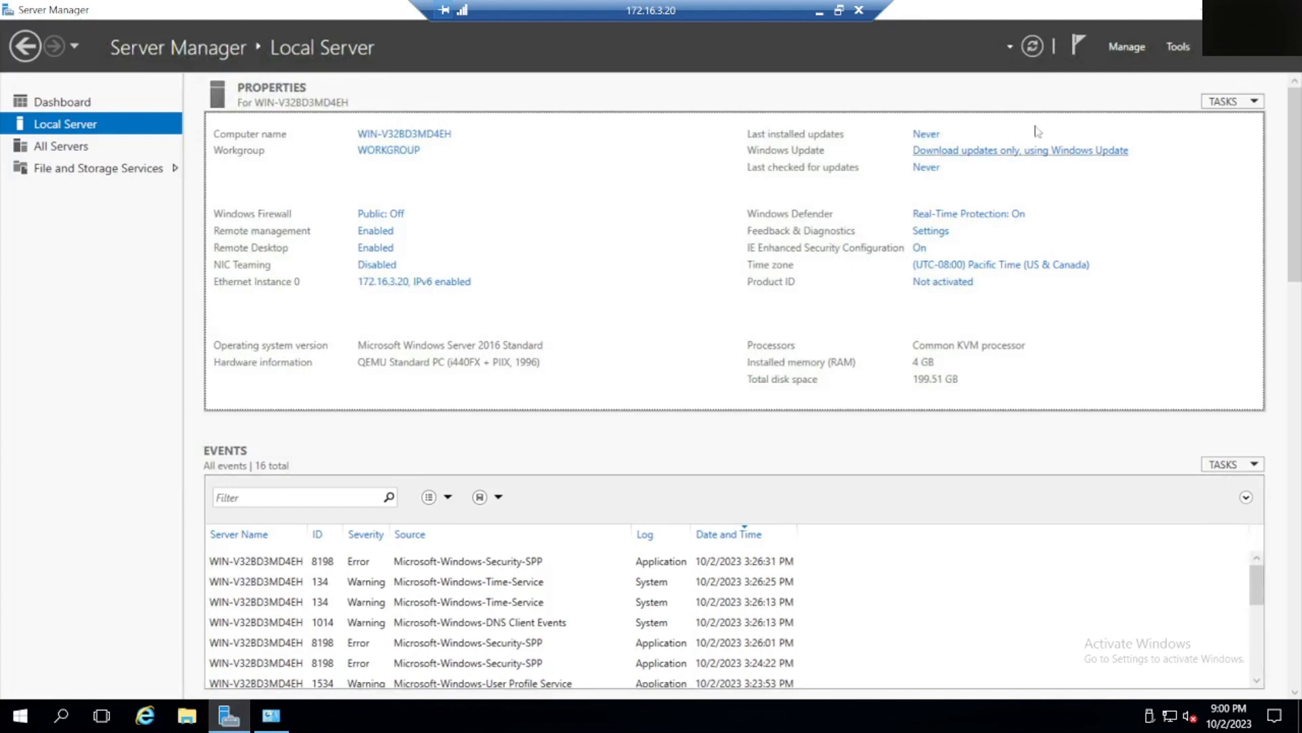
pyautogui.click(1127, 47)
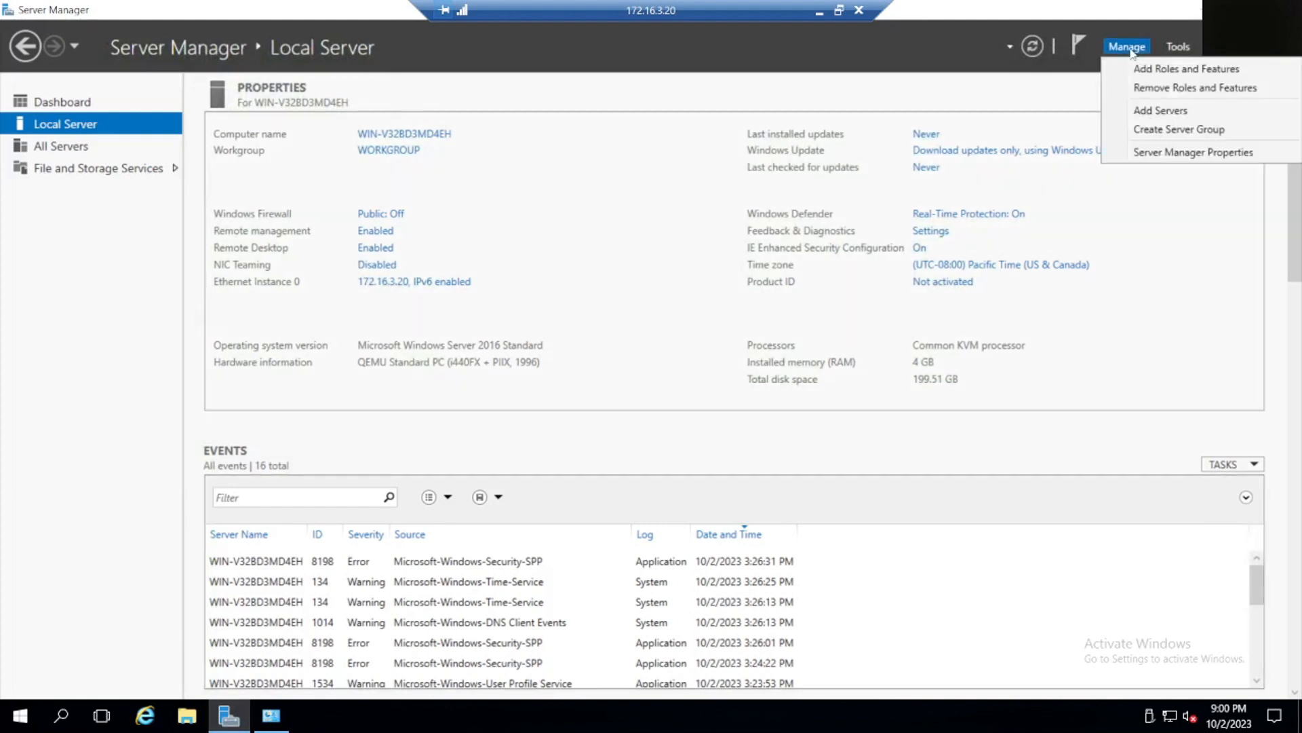
pyautogui.click(1145, 69)
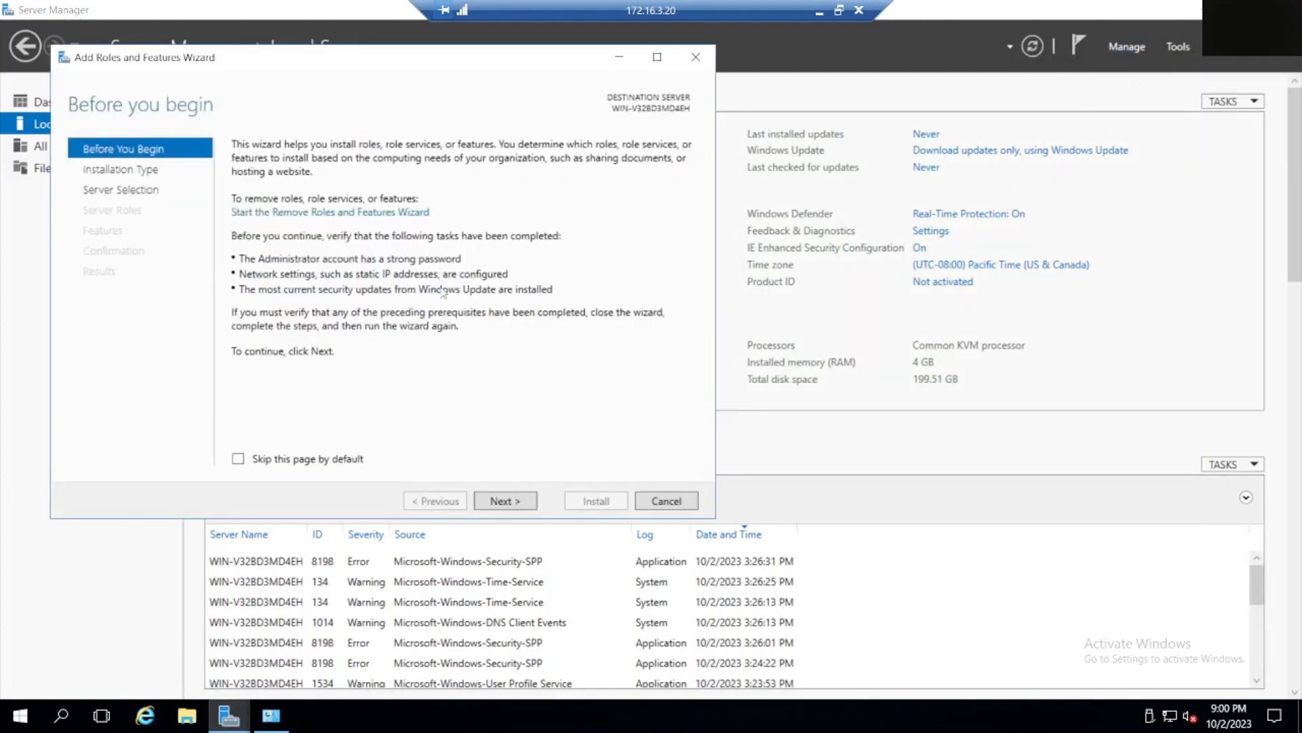
pyautogui.click(502, 501)
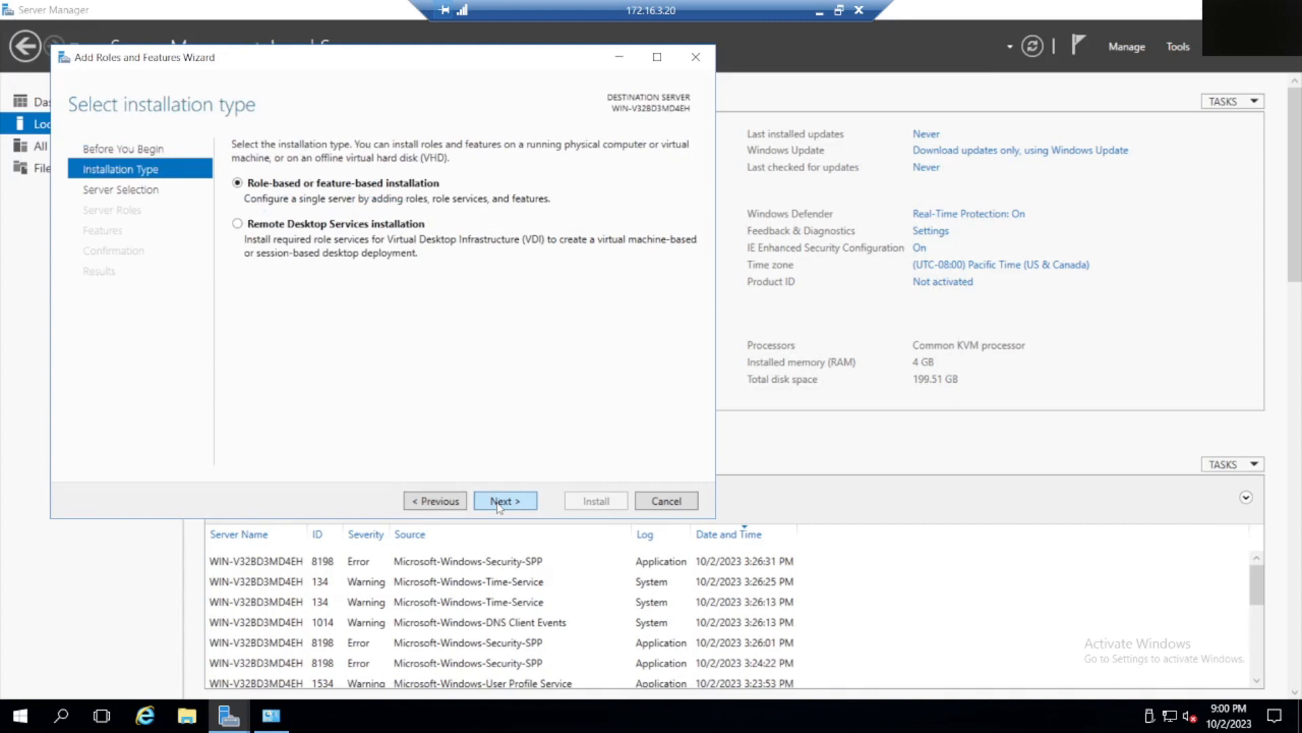
pyautogui.click(499, 505)
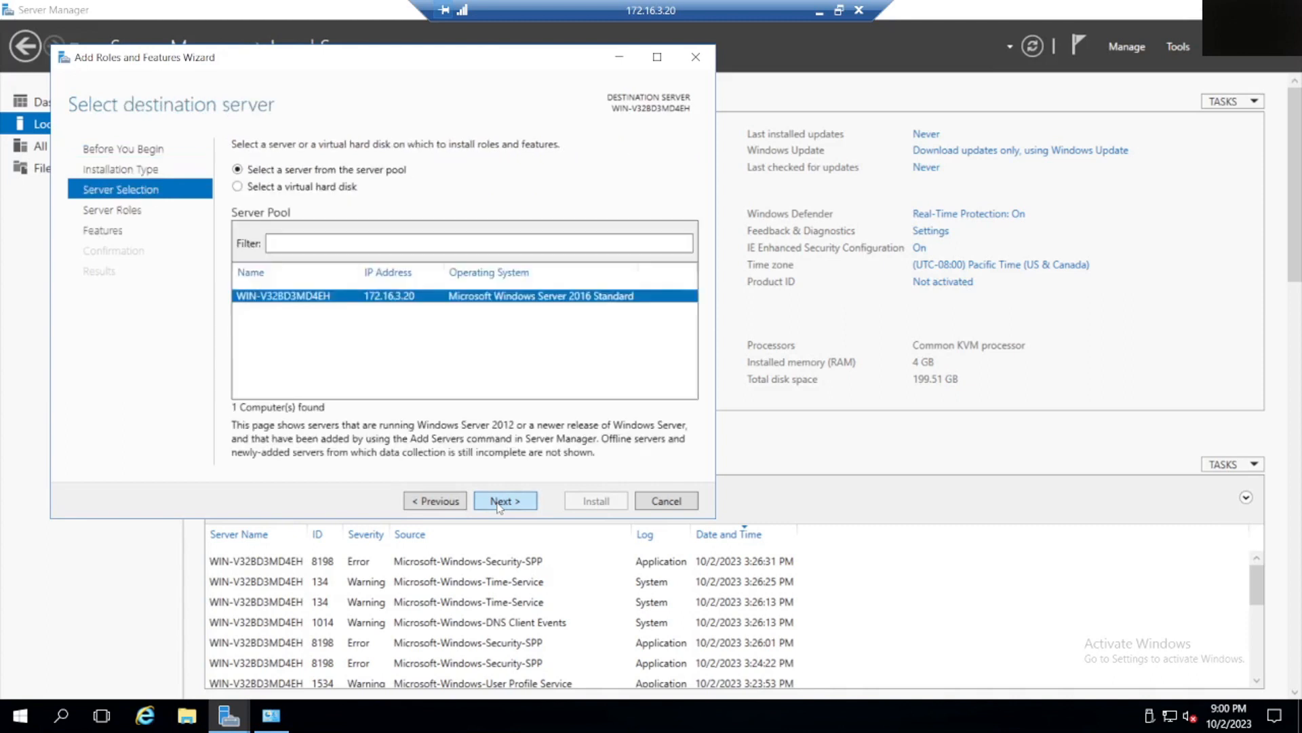
pyautogui.click(499, 506)
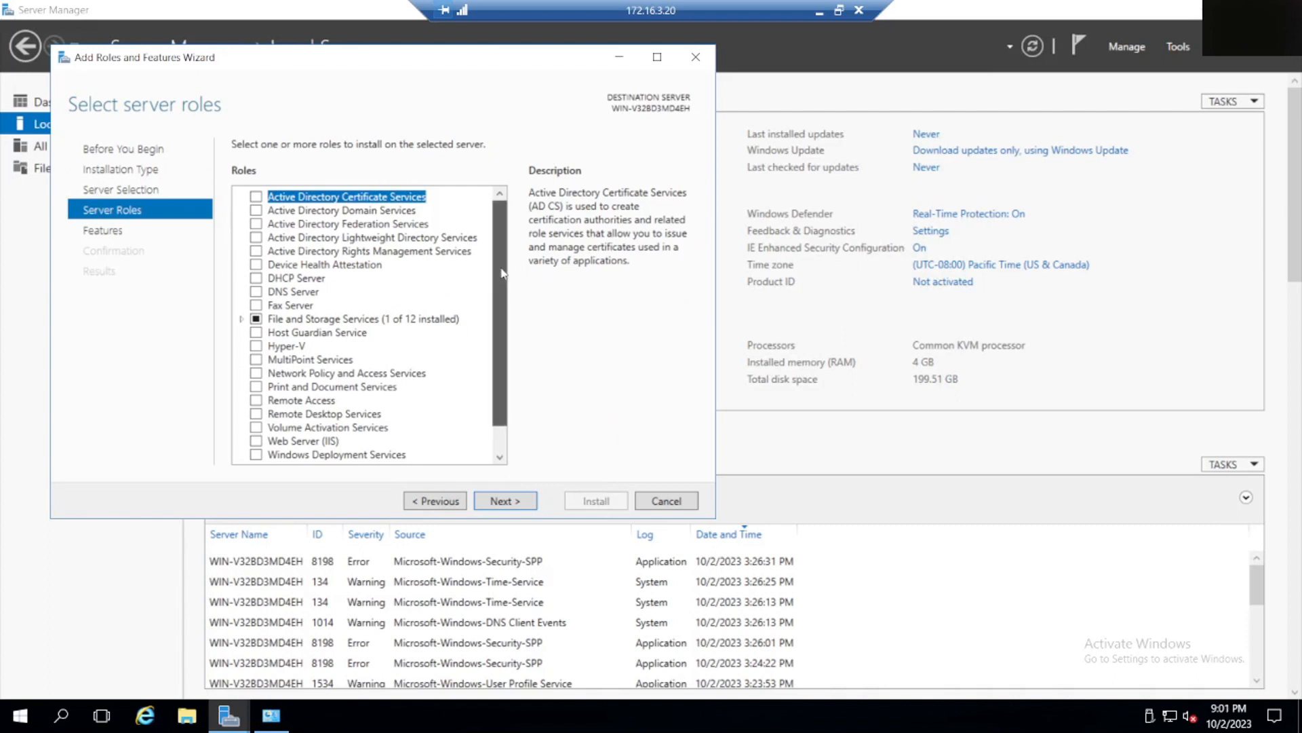
# Select the Web Server (IIS) role with its required management tools and continue to the feature selection
pyautogui.scroll(-2, 501, 274)
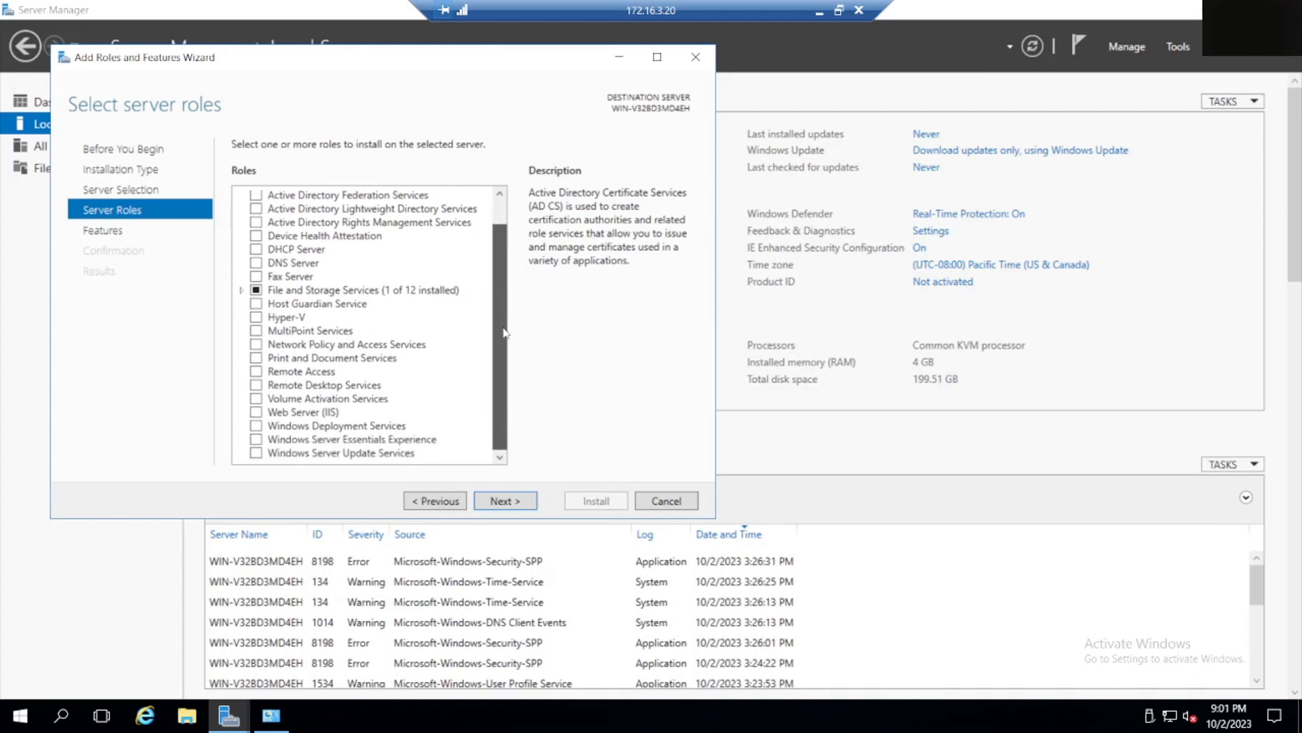
pyautogui.click(258, 414)
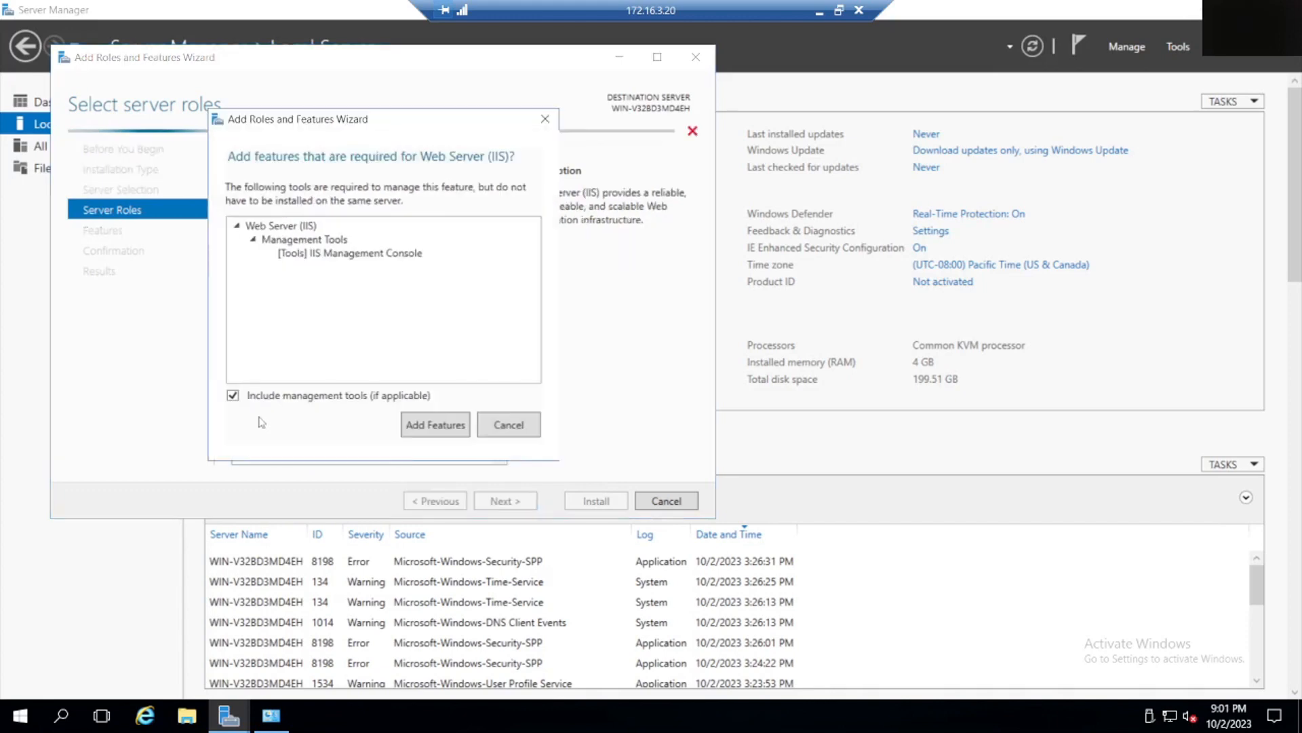
pyautogui.click(445, 425)
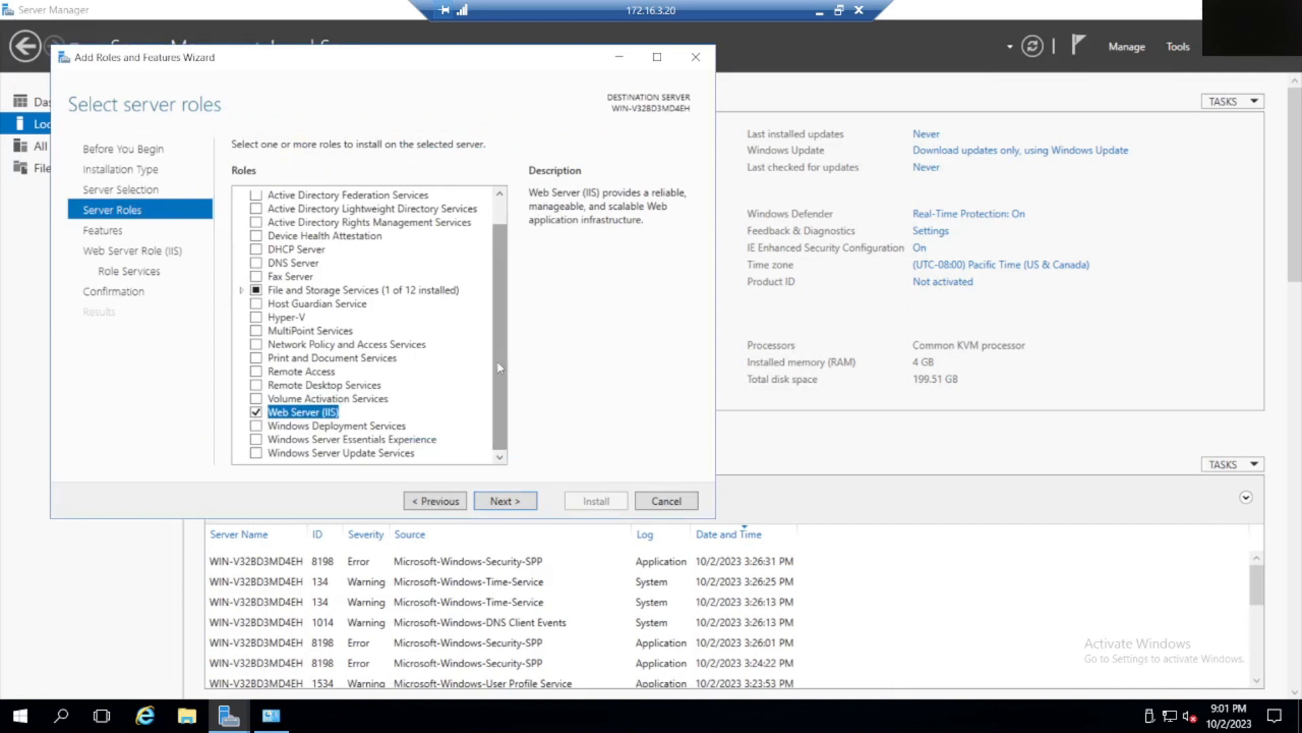
pyautogui.click(241, 290)
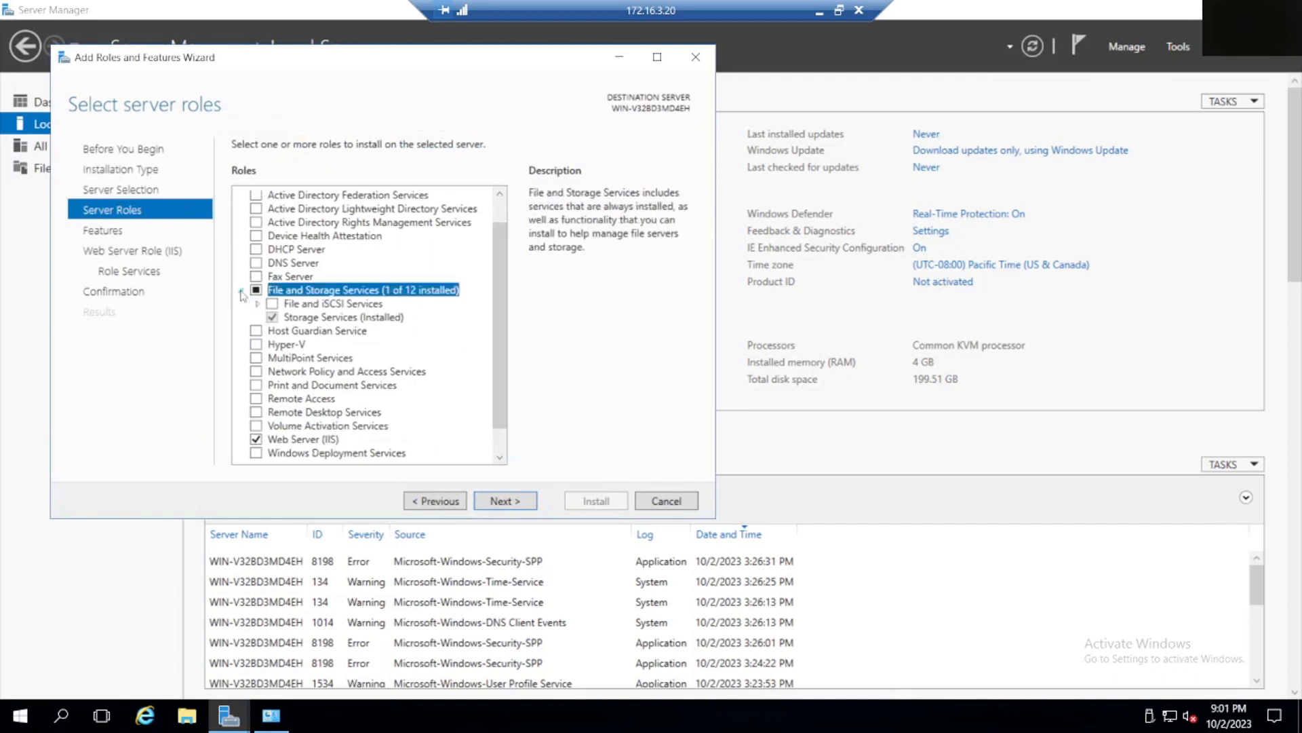
pyautogui.click(241, 290)
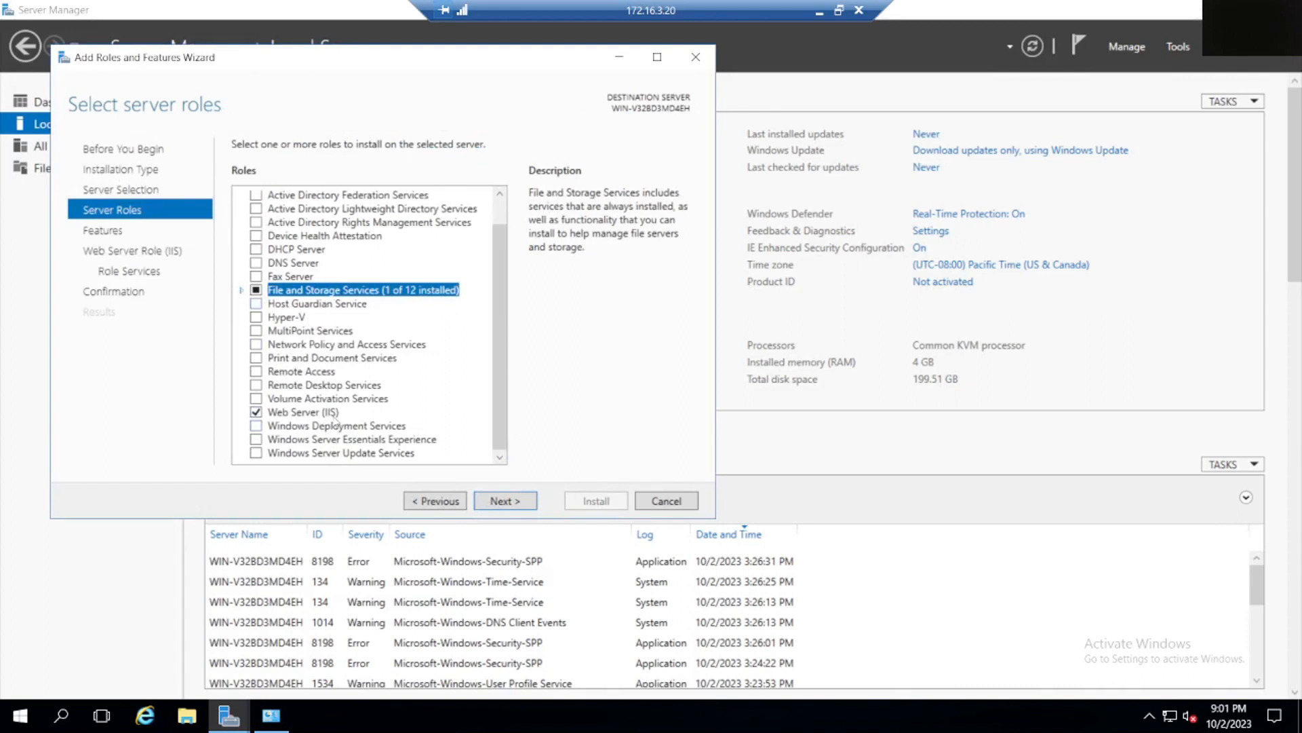
pyautogui.click(516, 505)
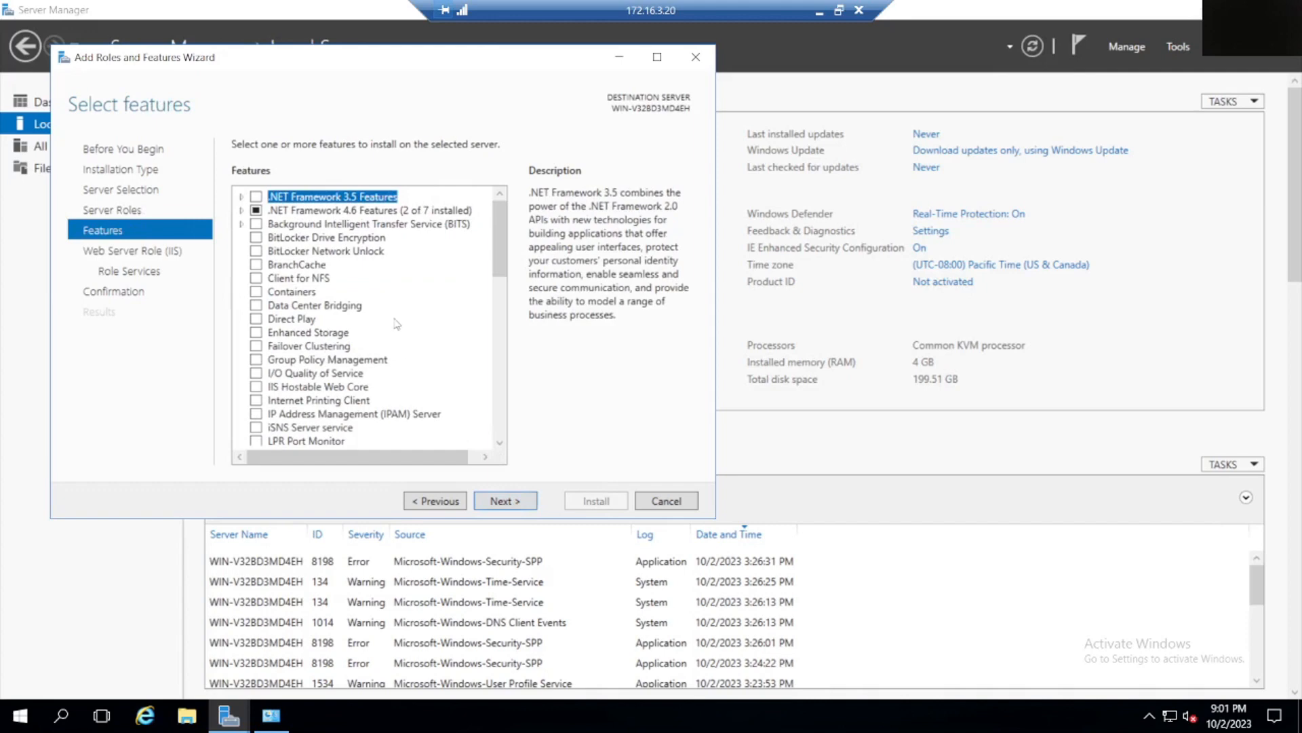
# Select .NET Framework 3.5 with Non-HTTP Activation and HTTP Activation, including the features they require
pyautogui.scroll(-8, 397, 323)
pyautogui.scroll(8, 396, 323)
pyautogui.click(242, 197)
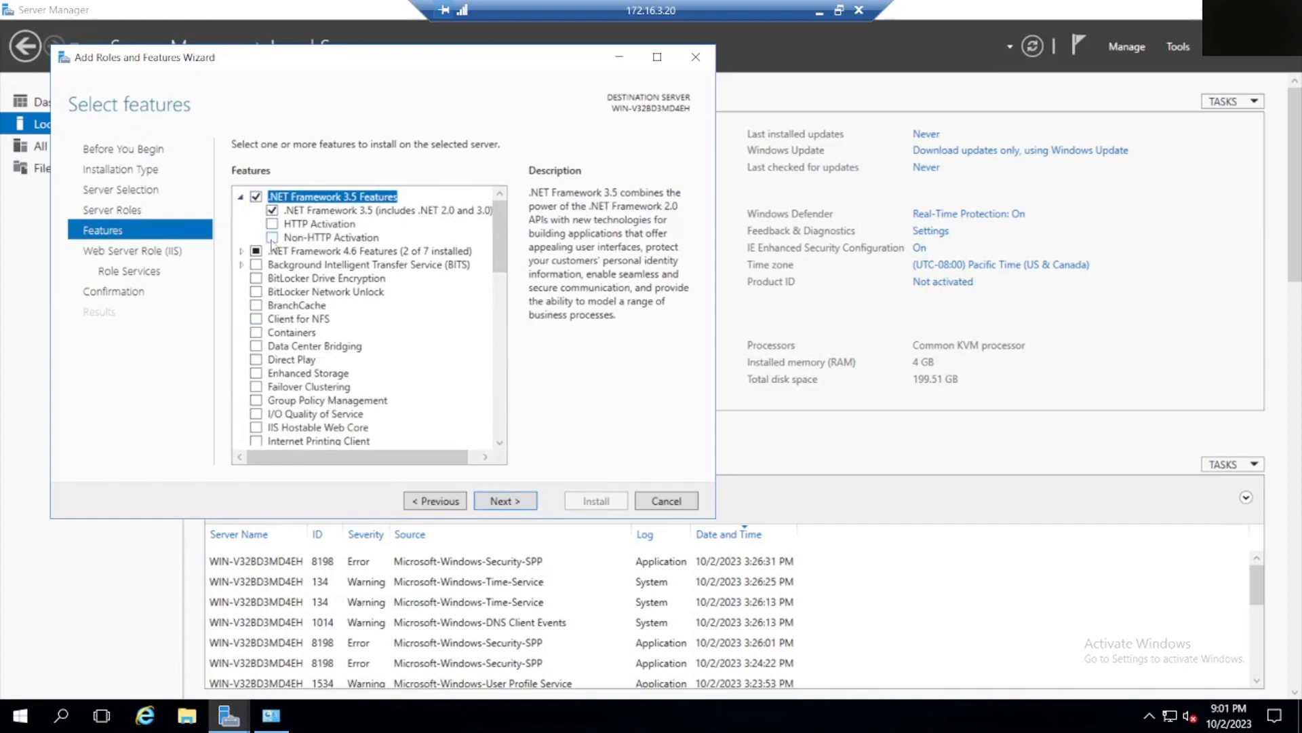
pyautogui.click(272, 237)
pyautogui.click(422, 435)
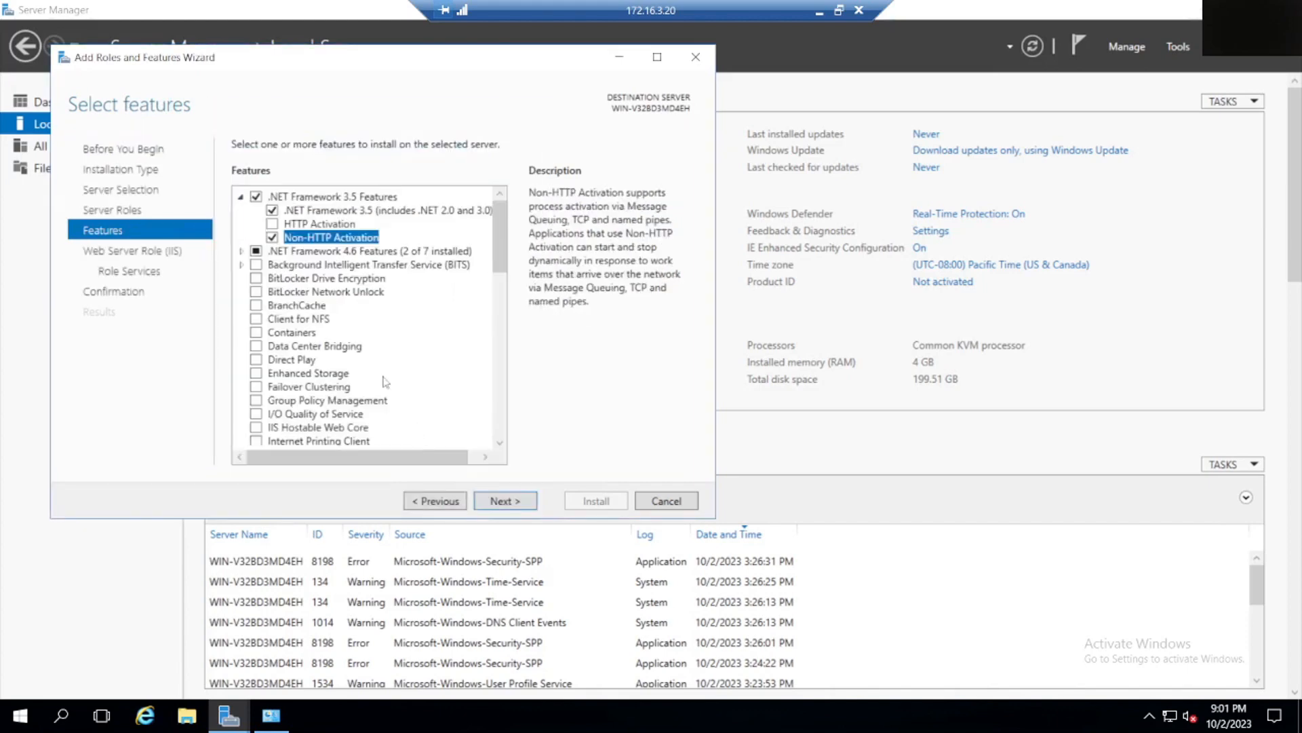
pyautogui.click(273, 225)
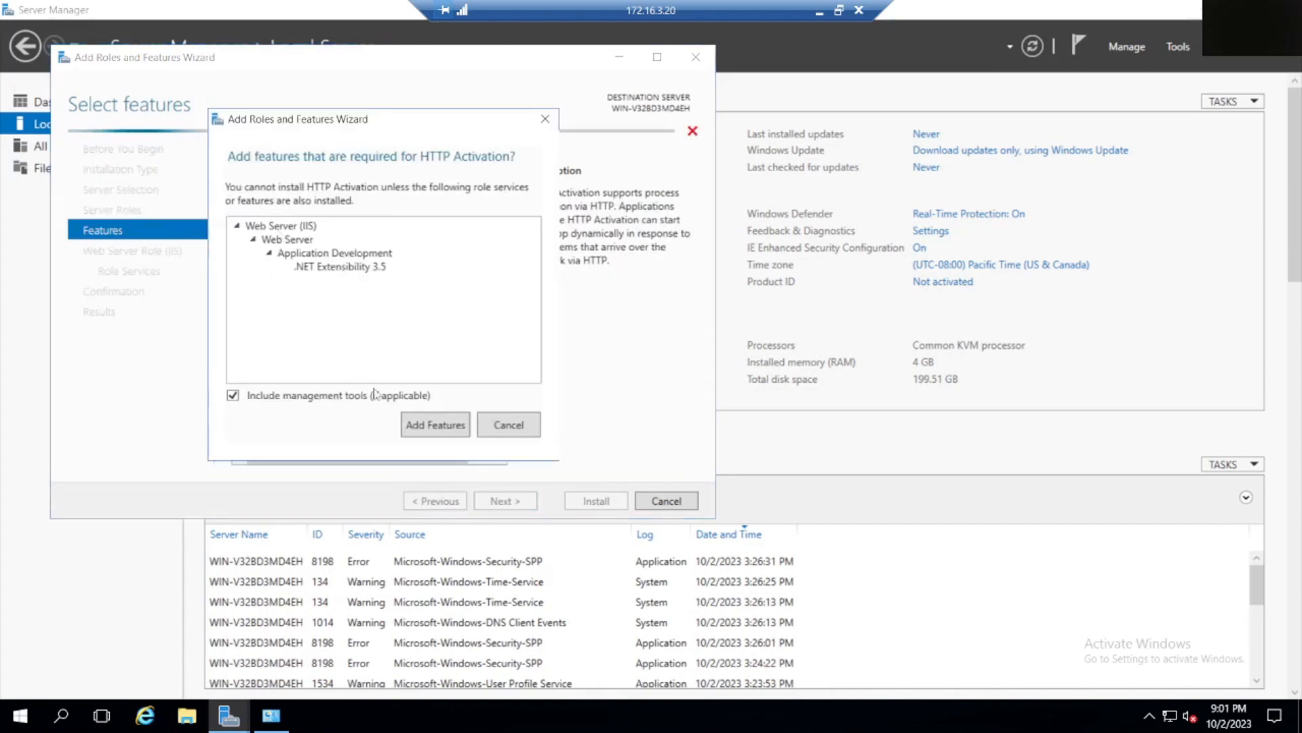
pyautogui.click(433, 427)
# Select Background Intelligent Transfer Service (BITS) with its required features, IIS Server Extension and Compact Server
pyautogui.click(240, 251)
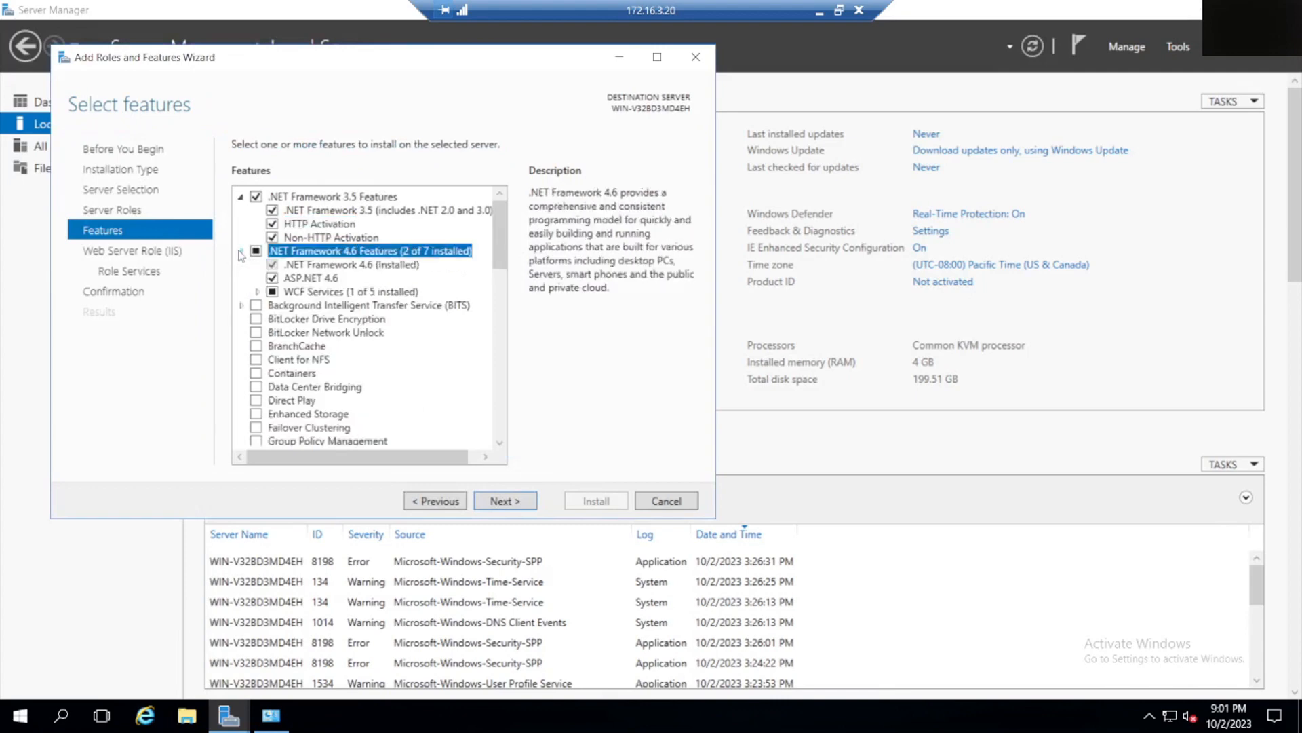
pyautogui.click(257, 292)
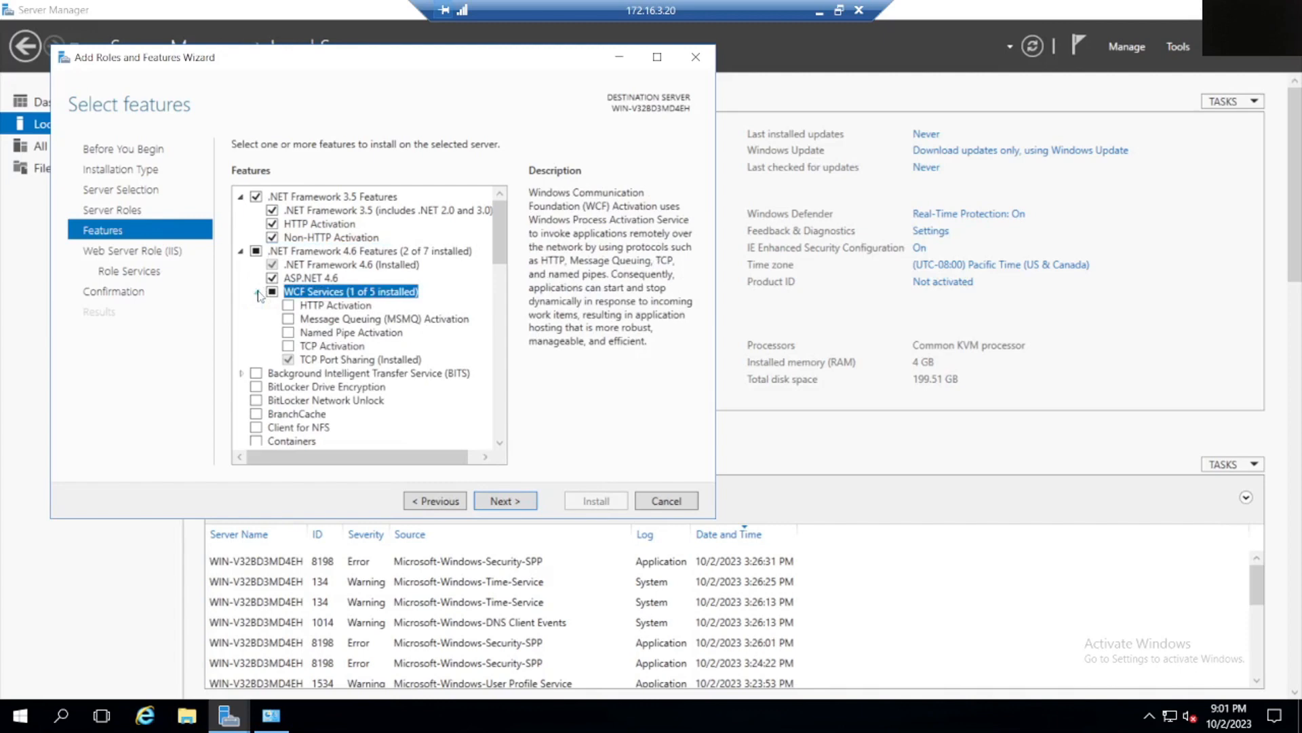
pyautogui.click(257, 292)
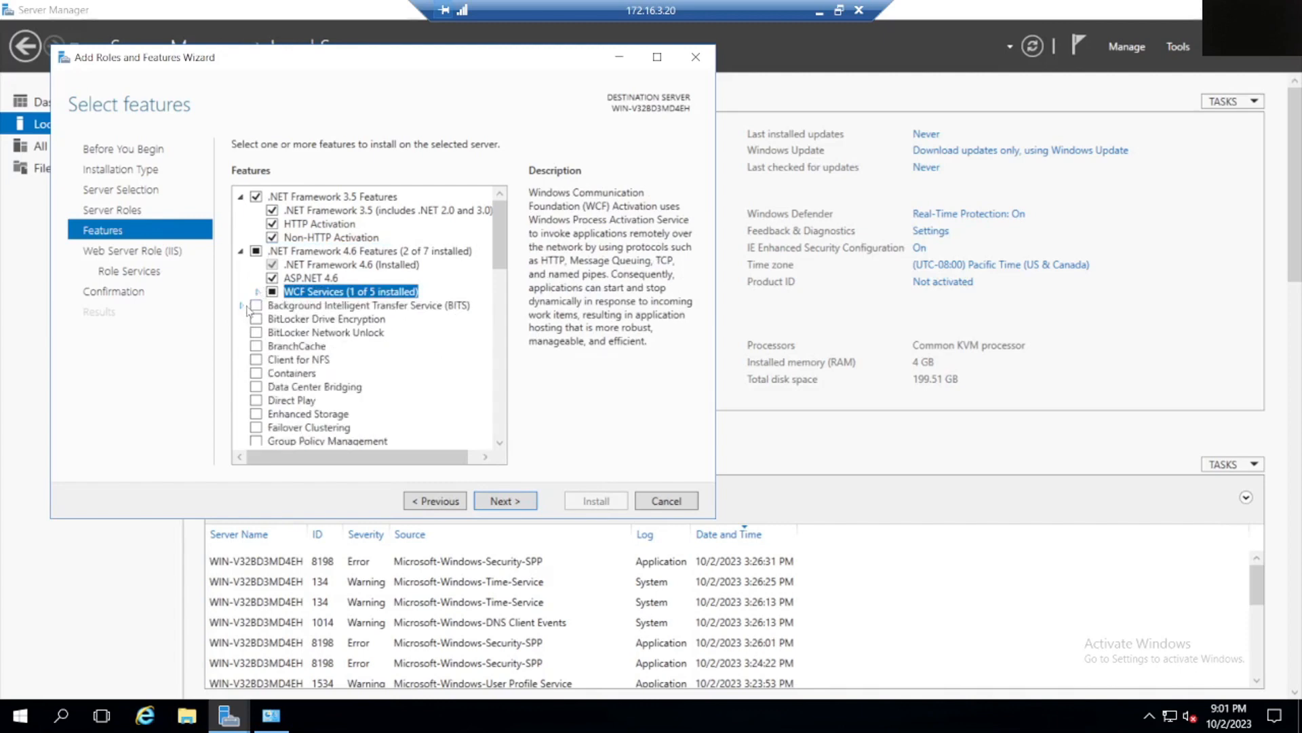
pyautogui.click(242, 306)
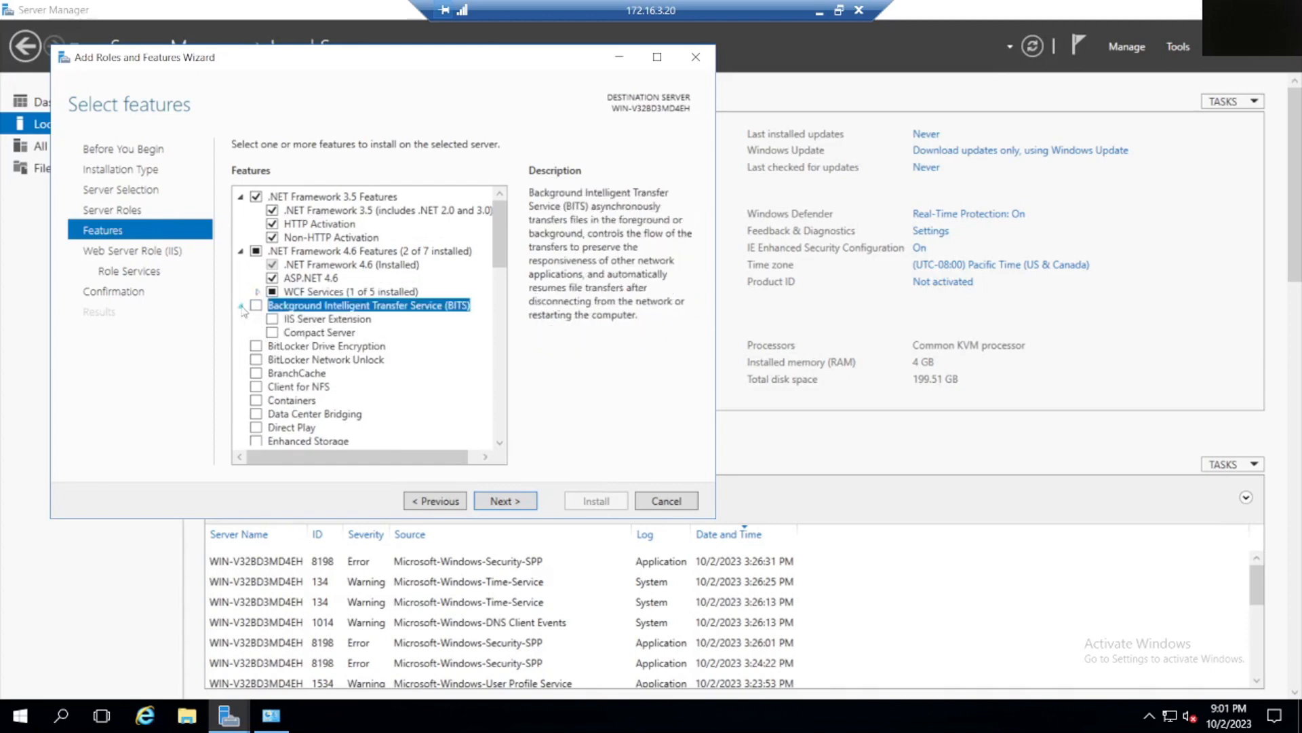
pyautogui.click(257, 307)
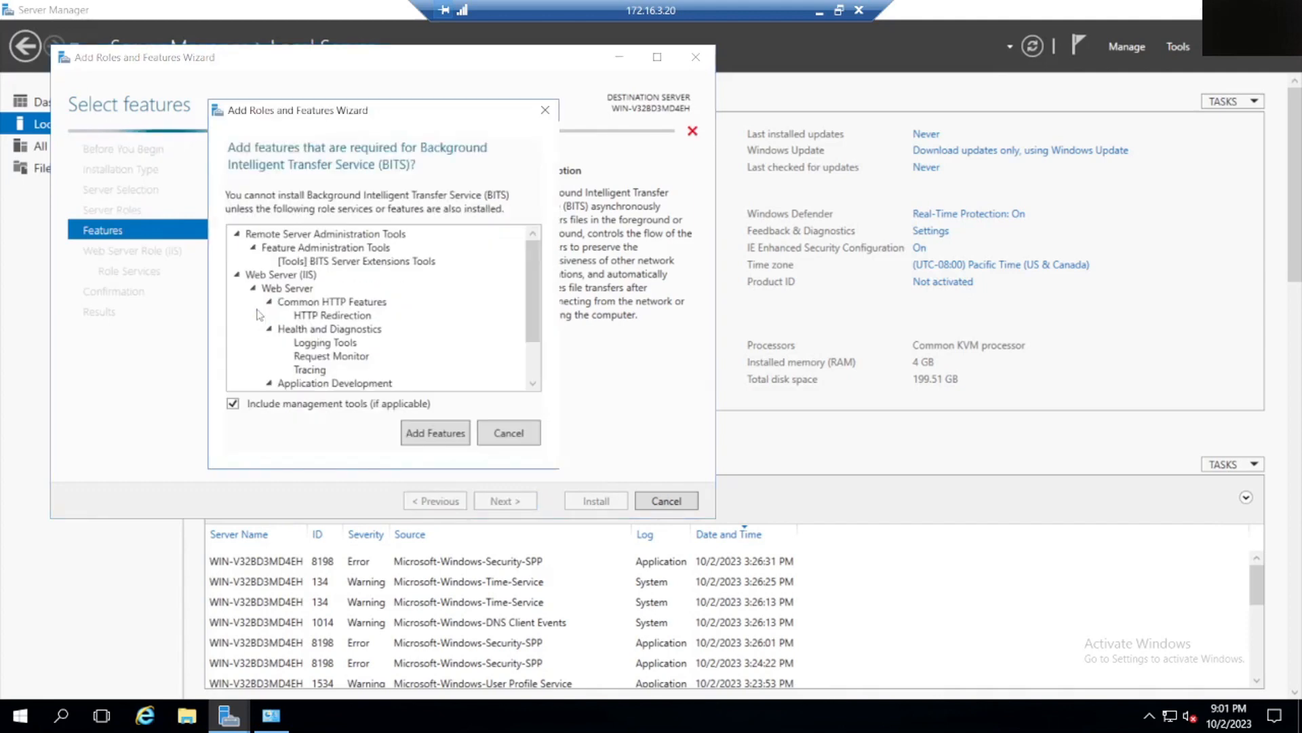
pyautogui.click(421, 437)
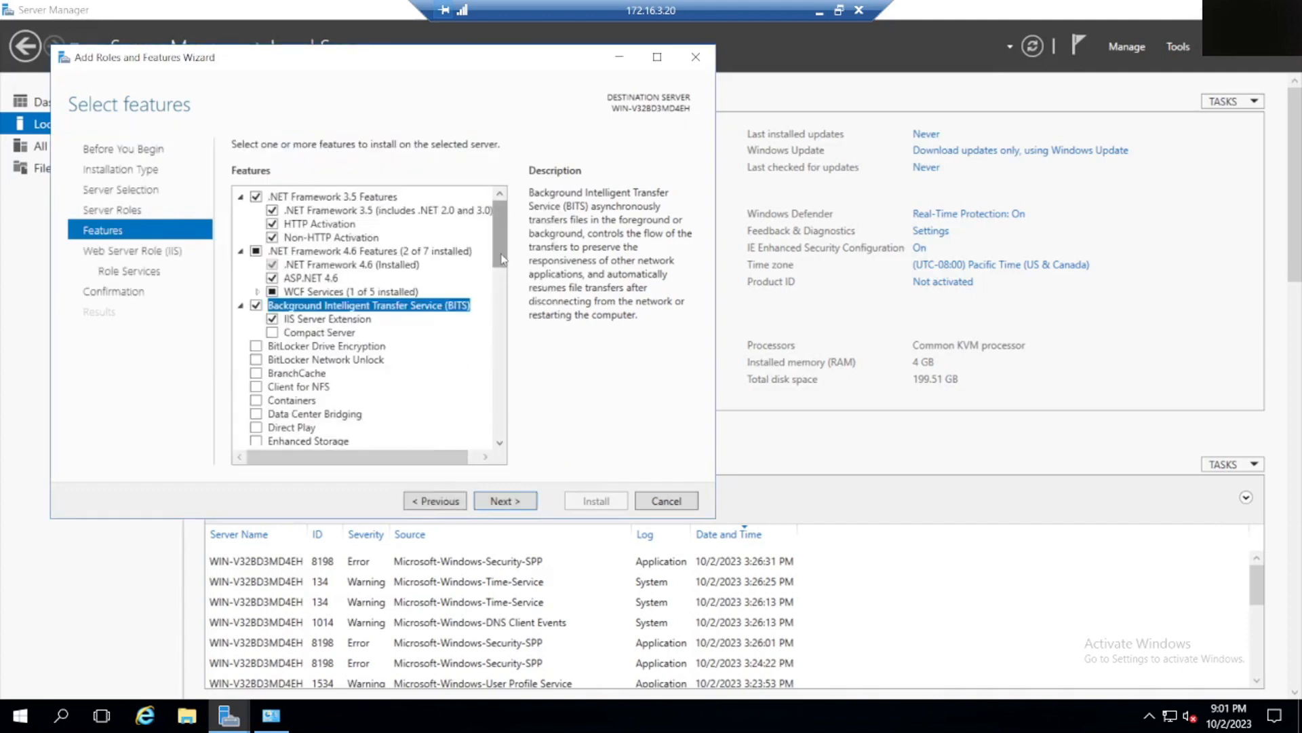
pyautogui.moveTo(502, 257); pyautogui.dragTo(501, 282)
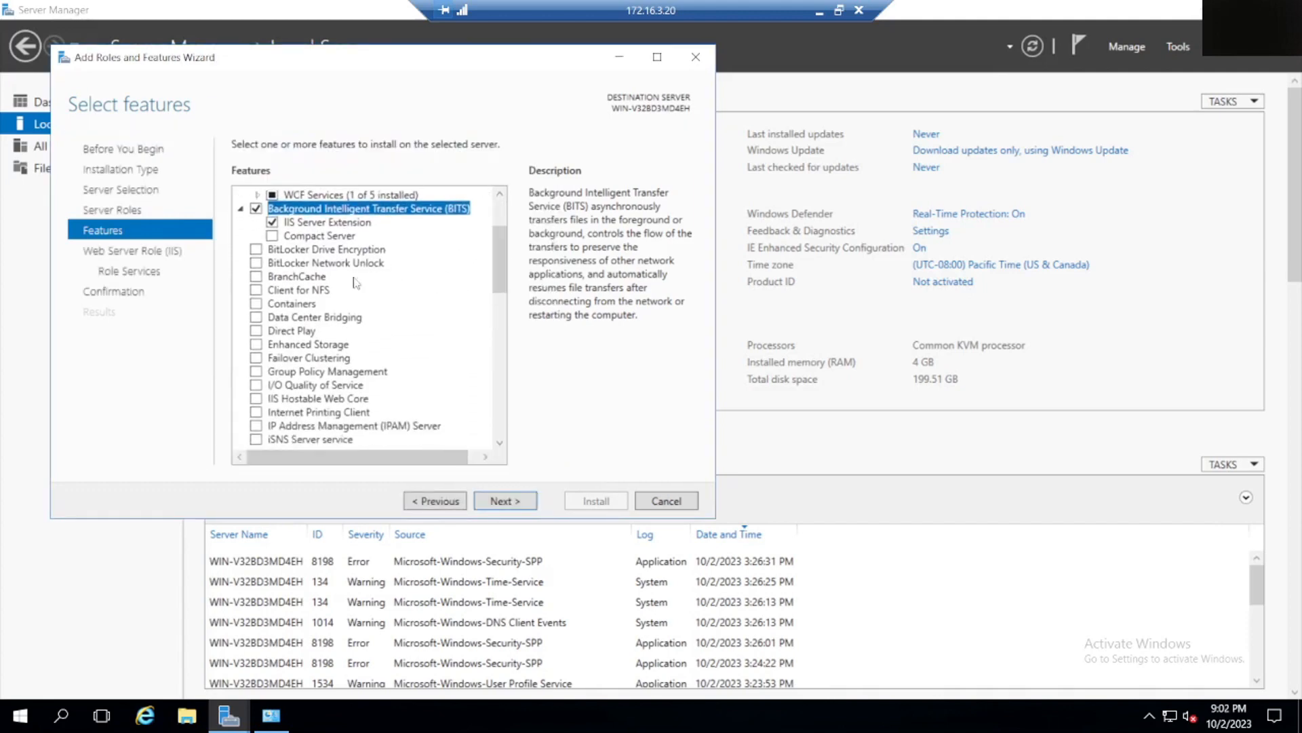
pyautogui.click(272, 235)
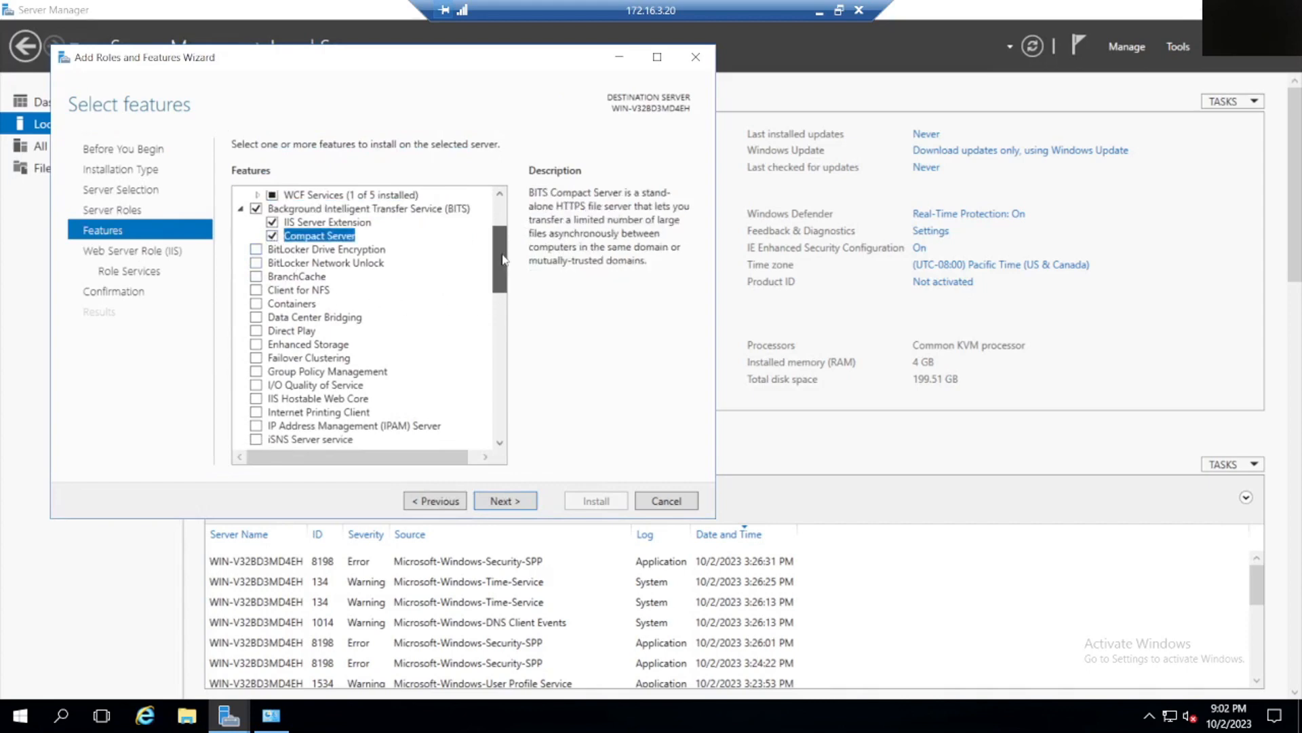
# Select IP Address Management (IPAM) Server with its required features and accept installing it despite the validation warning
pyautogui.moveTo(502, 260); pyautogui.dragTo(502, 308)
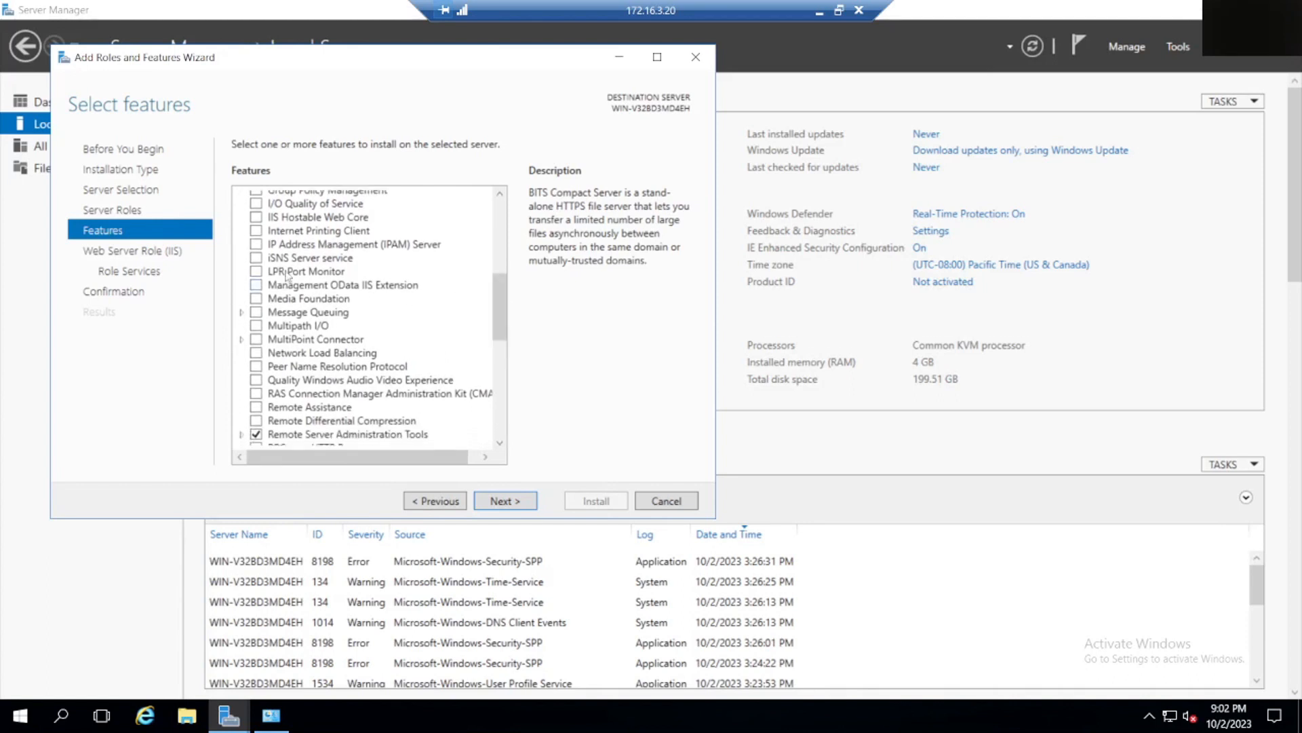
pyautogui.click(255, 244)
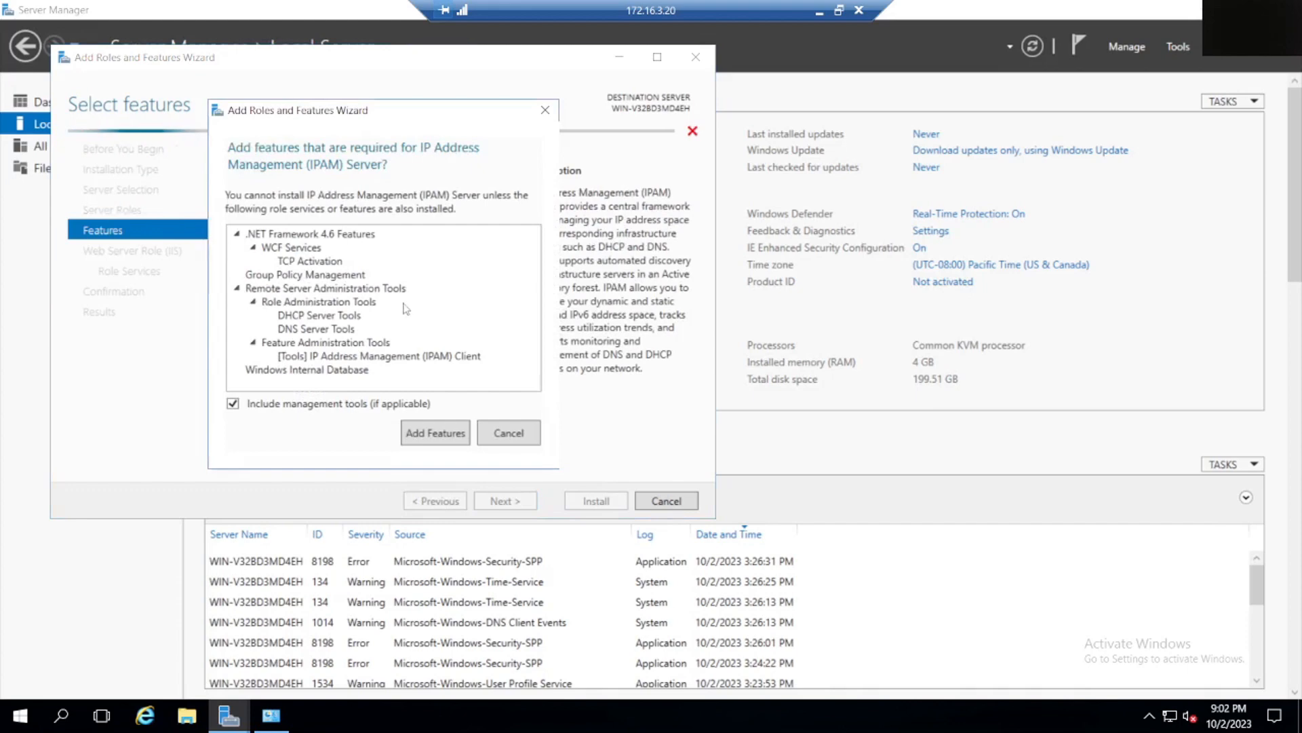
pyautogui.click(443, 437)
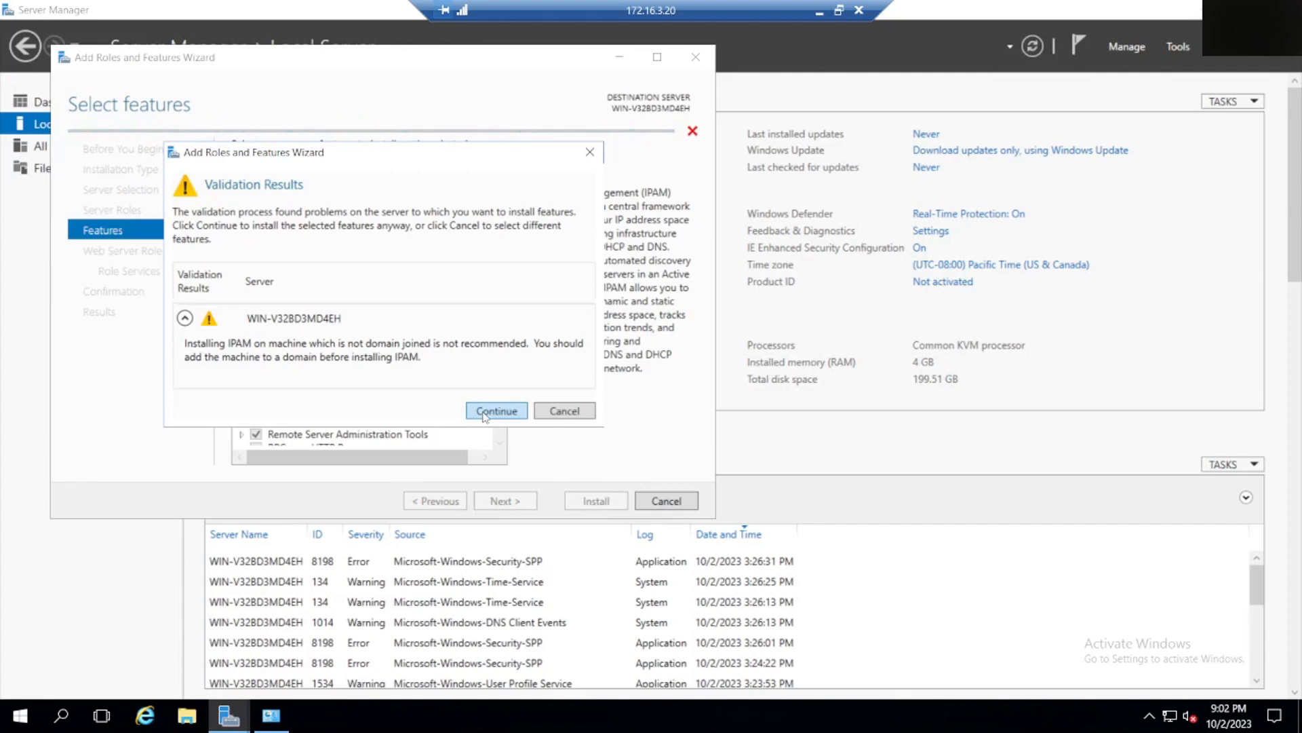
pyautogui.click(484, 412)
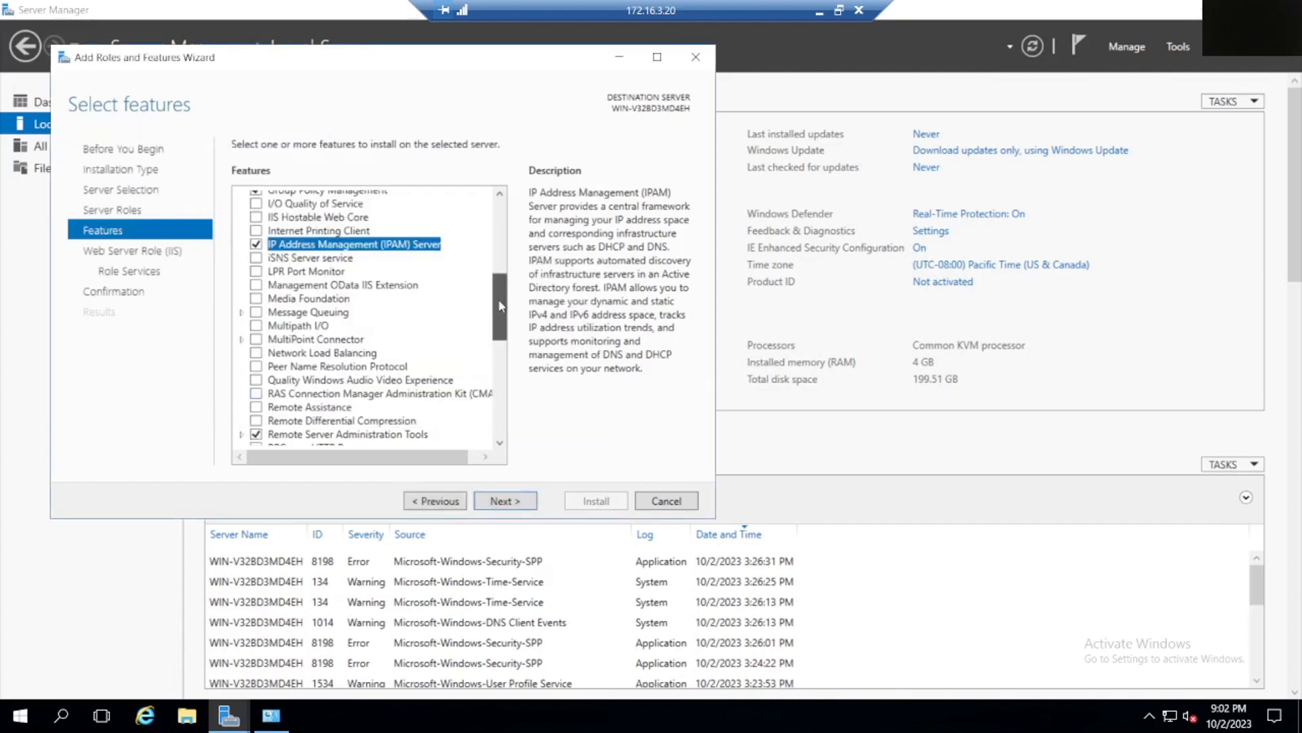
# Select the SMTP Server feature together with its required role services and tools
pyautogui.scroll(-2, 499, 323)
pyautogui.moveTo(500, 314); pyautogui.dragTo(503, 372)
pyautogui.click(256, 260)
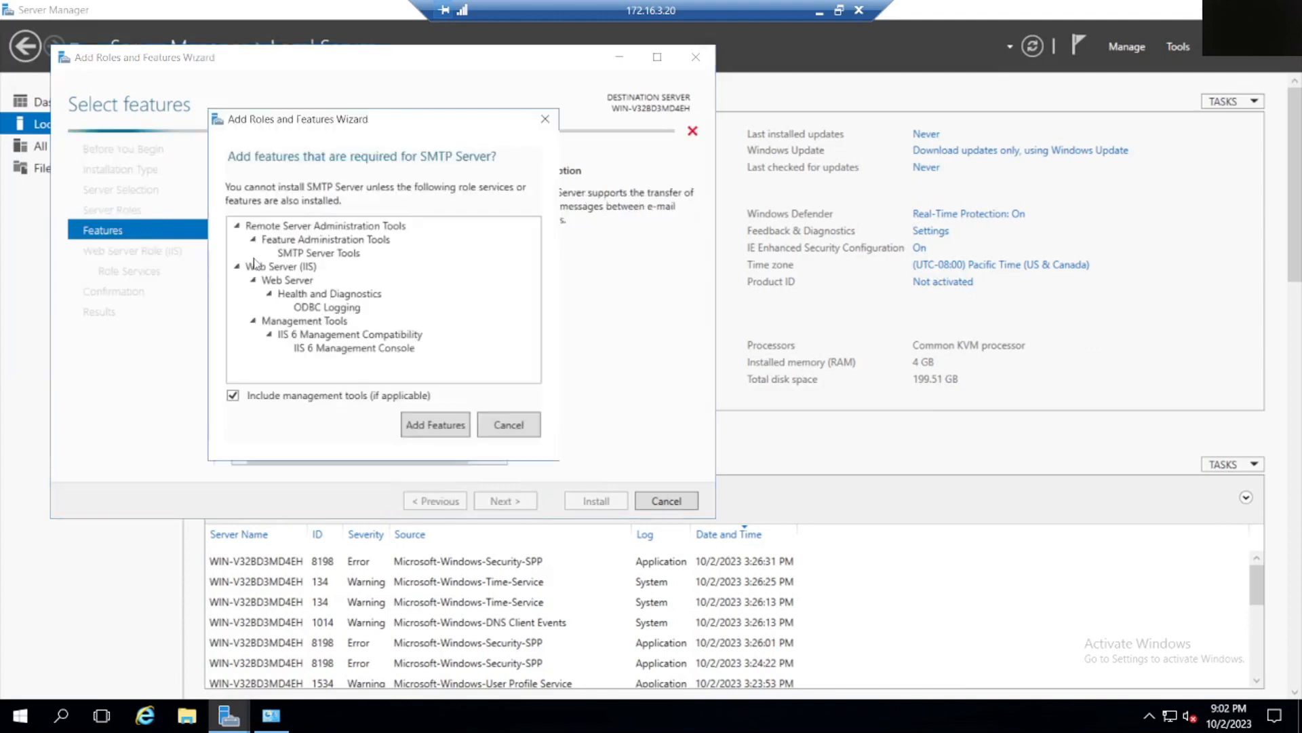
pyautogui.click(427, 427)
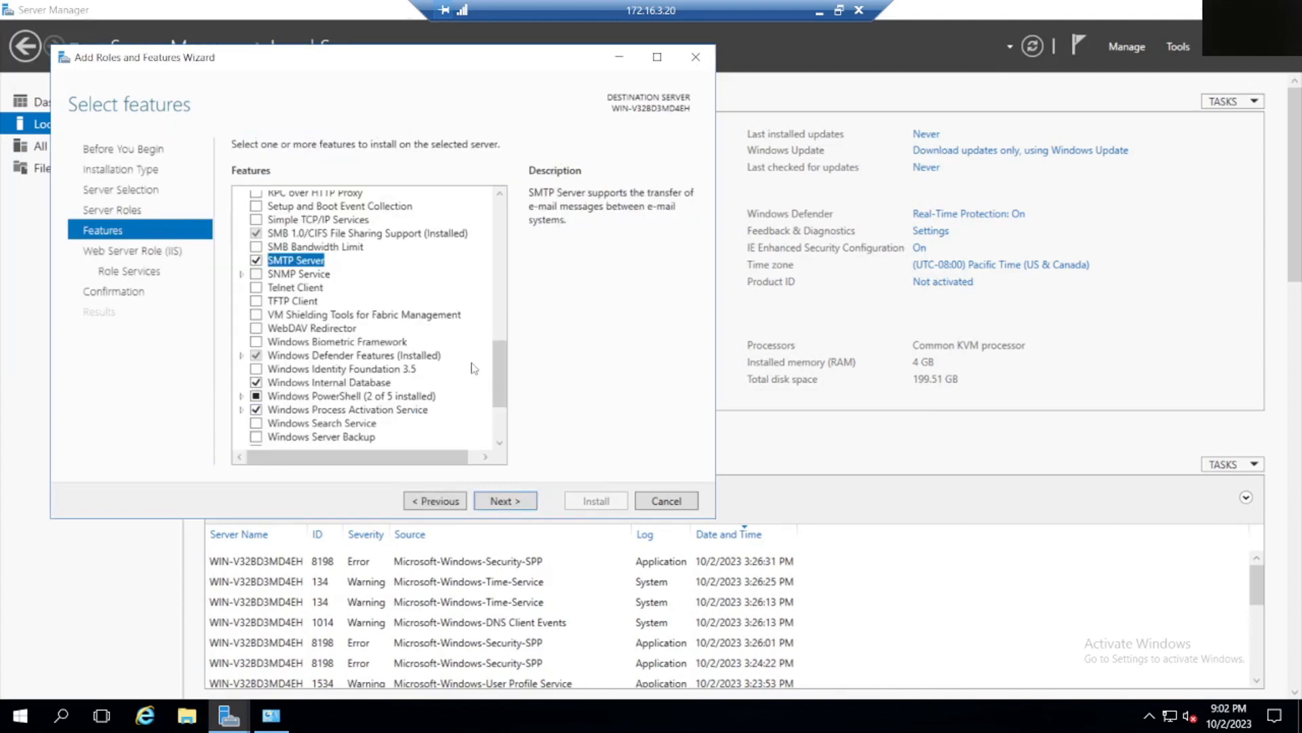
# Accept the feature selection and continue past the Web Server Role (IIS) introduction to its role services
pyautogui.moveTo(498, 368); pyautogui.dragTo(493, 399)
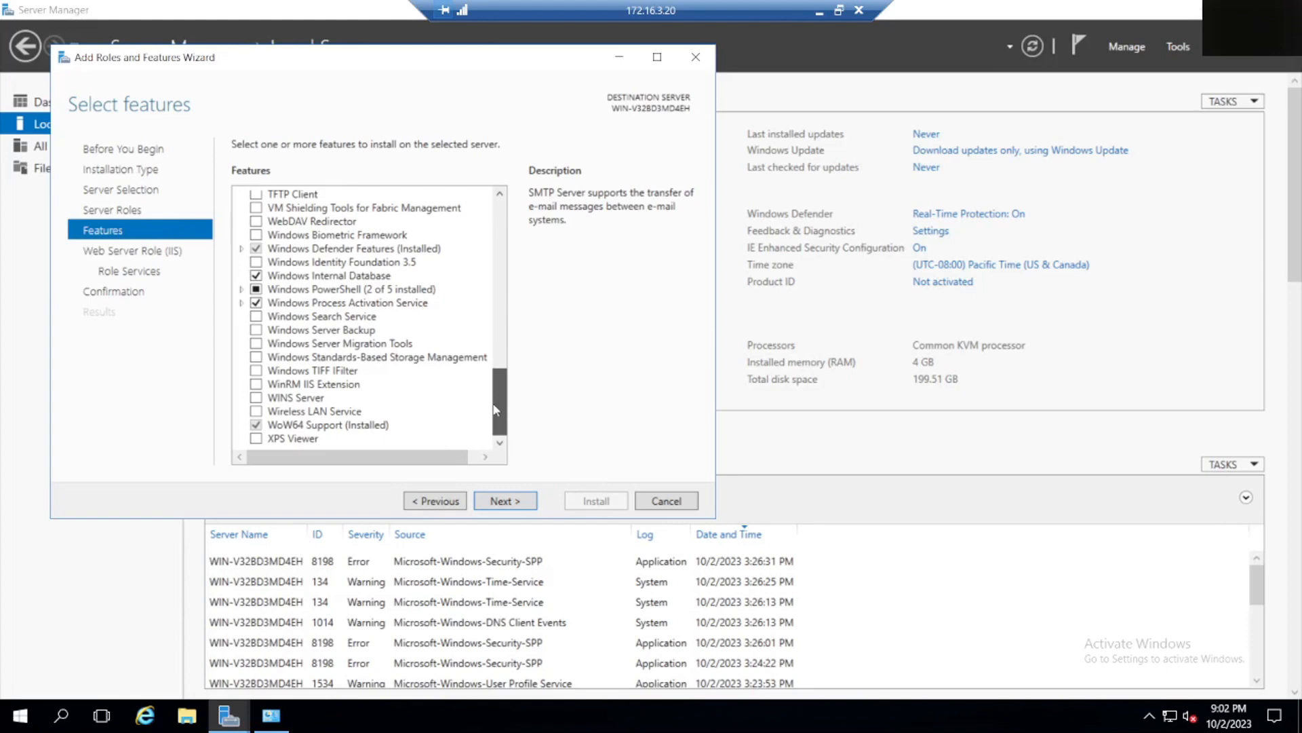
pyautogui.moveTo(496, 409); pyautogui.dragTo(495, 409)
pyautogui.click(510, 499)
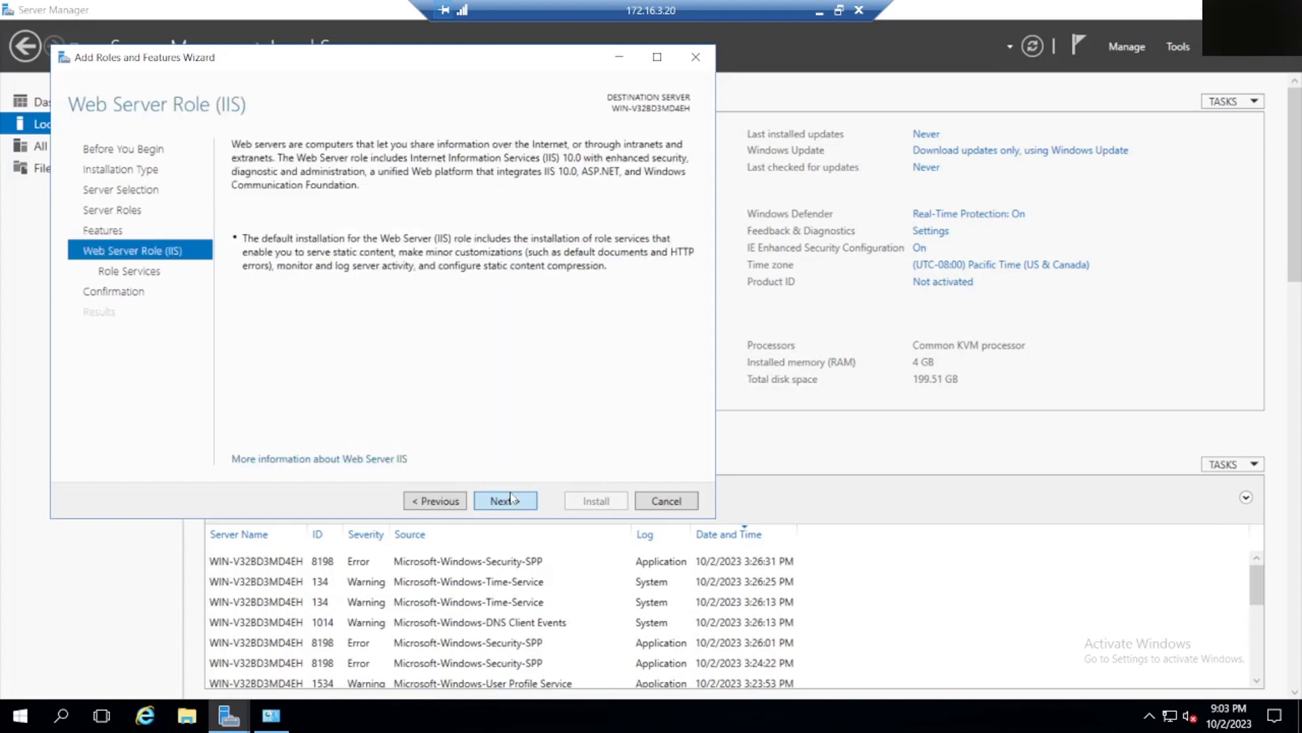
pyautogui.click(510, 499)
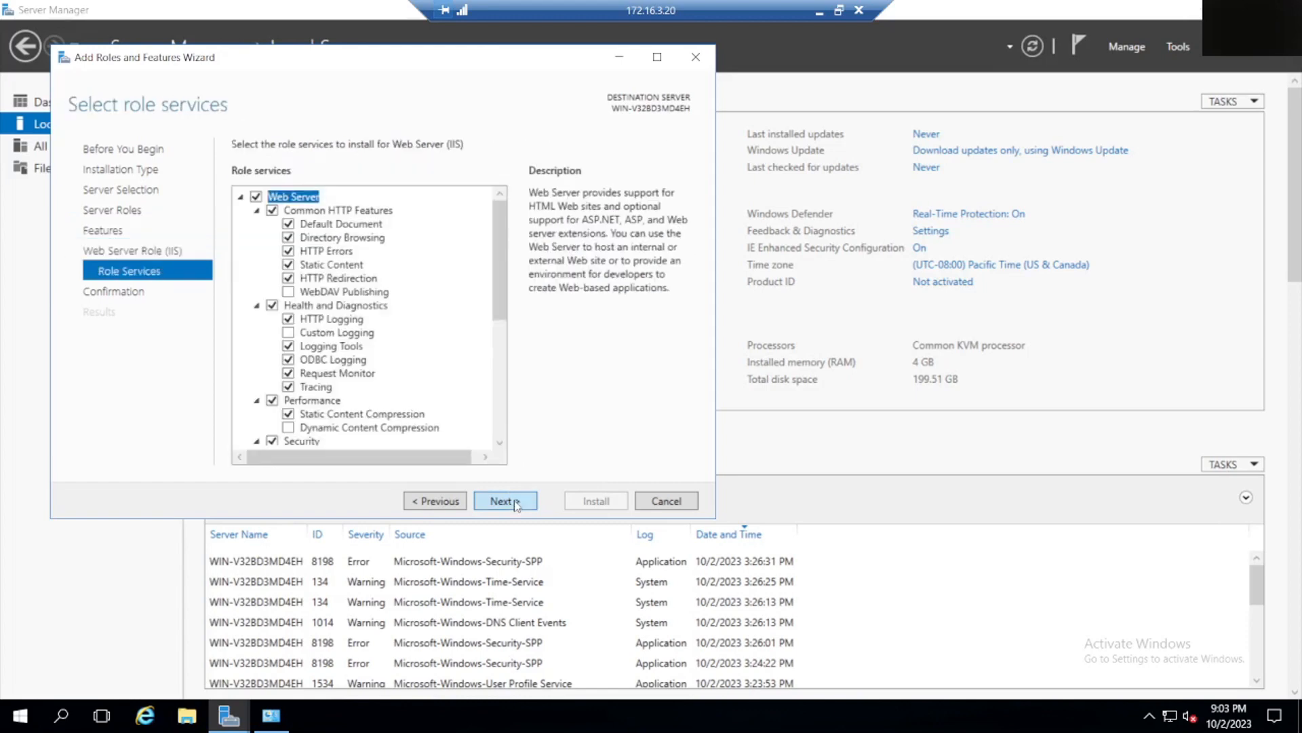
# Add Custom Logging and WebDAV Publishing to the Web Server (IIS) role services
pyautogui.moveTo(504, 267); pyautogui.dragTo(503, 290)
pyautogui.click(289, 279)
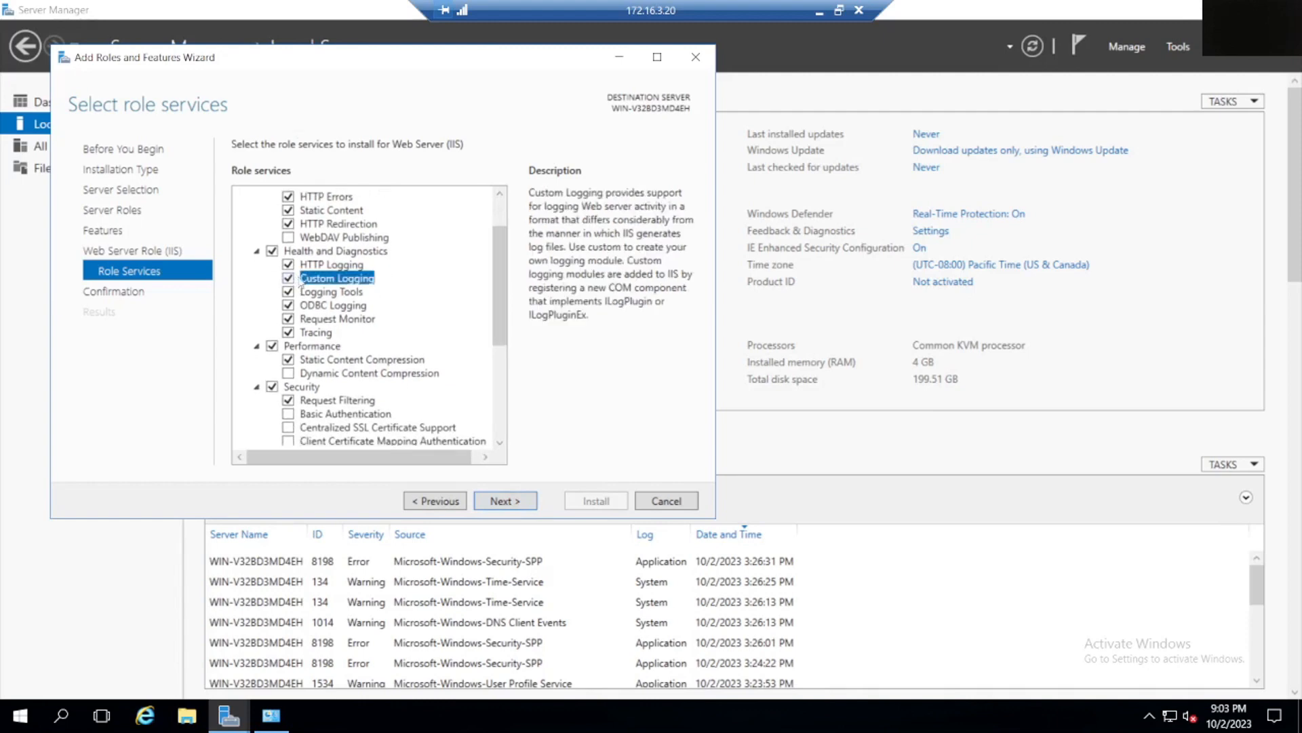
pyautogui.click(288, 238)
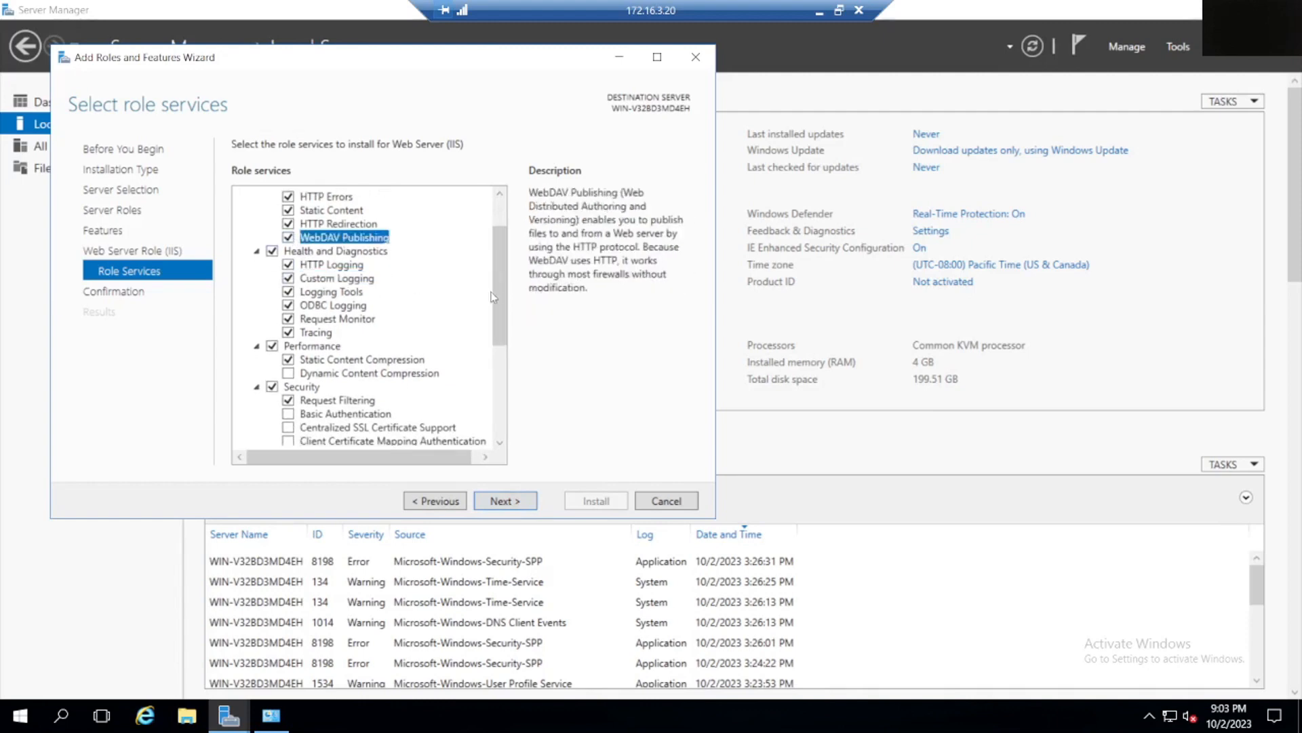
pyautogui.moveTo(494, 297); pyautogui.dragTo(495, 361)
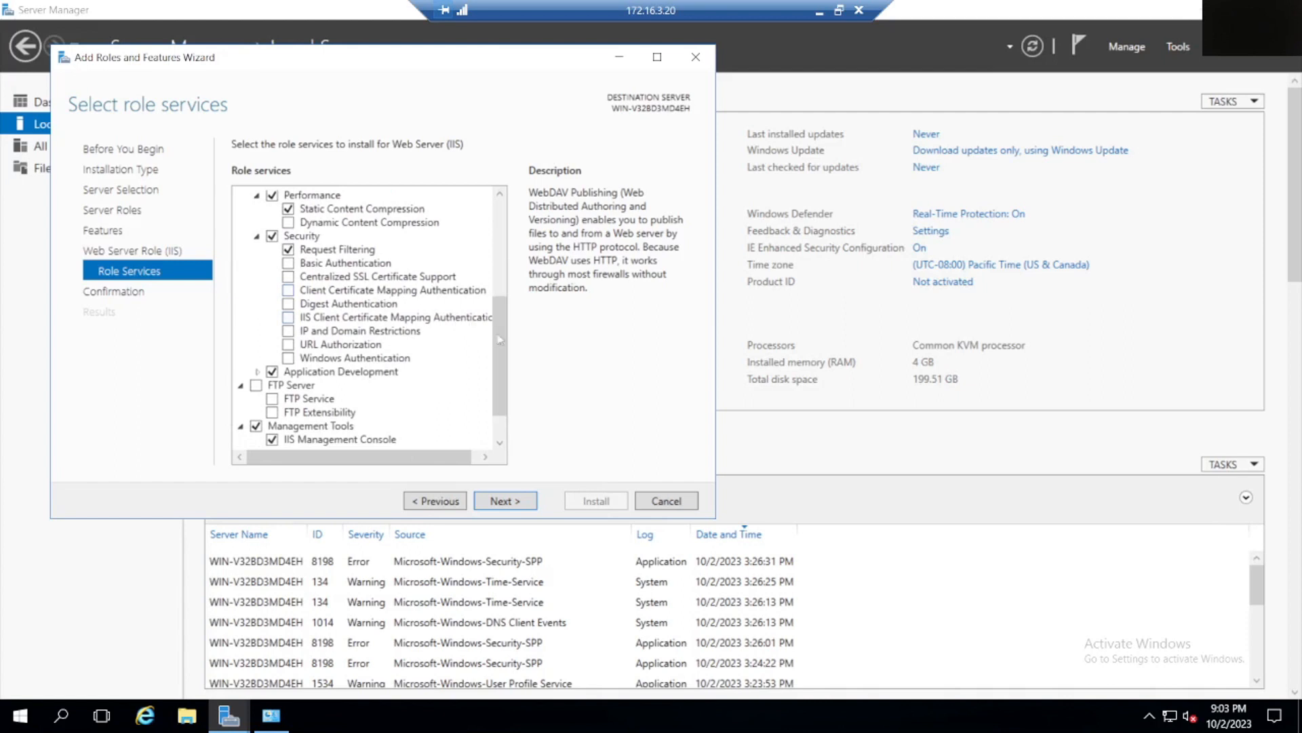
# Add FTP Server with FTP Extensibility, plus IIS Management Scripts and Tools and Management Service, to the role services
pyautogui.moveTo(499, 339); pyautogui.dragTo(503, 367)
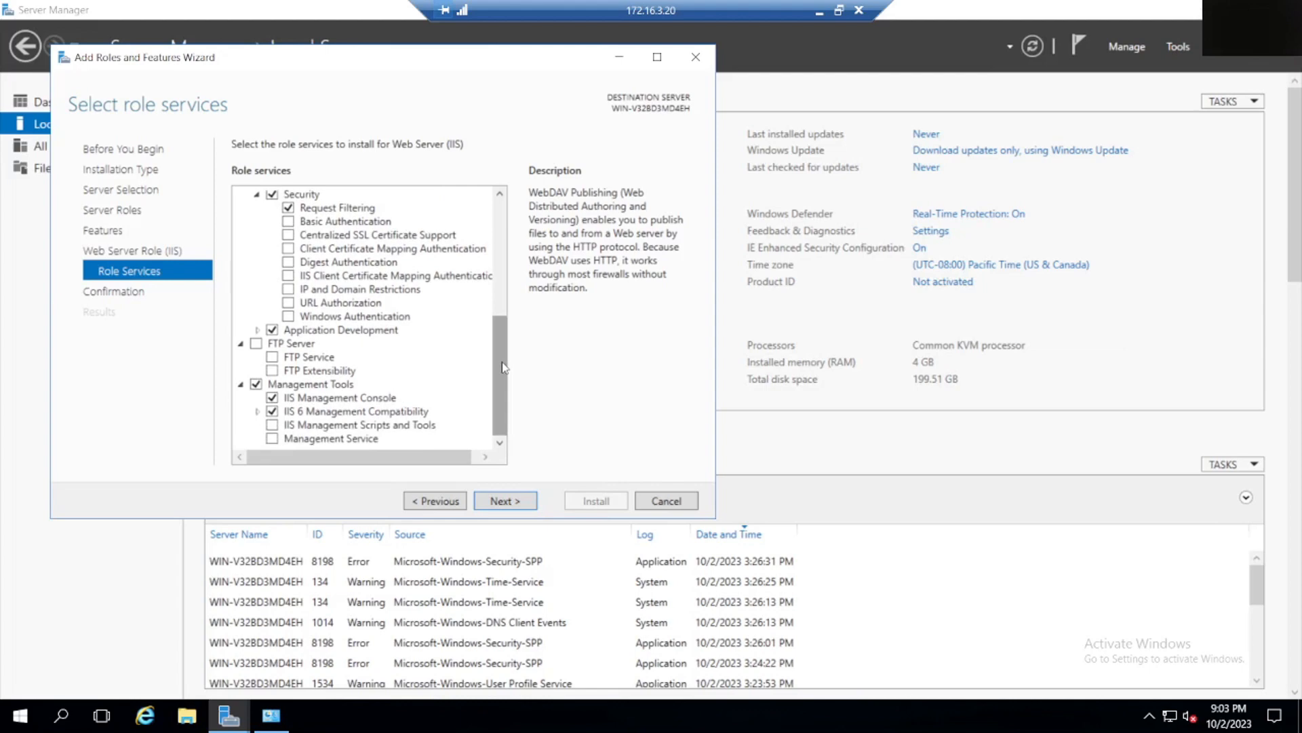
pyautogui.click(256, 344)
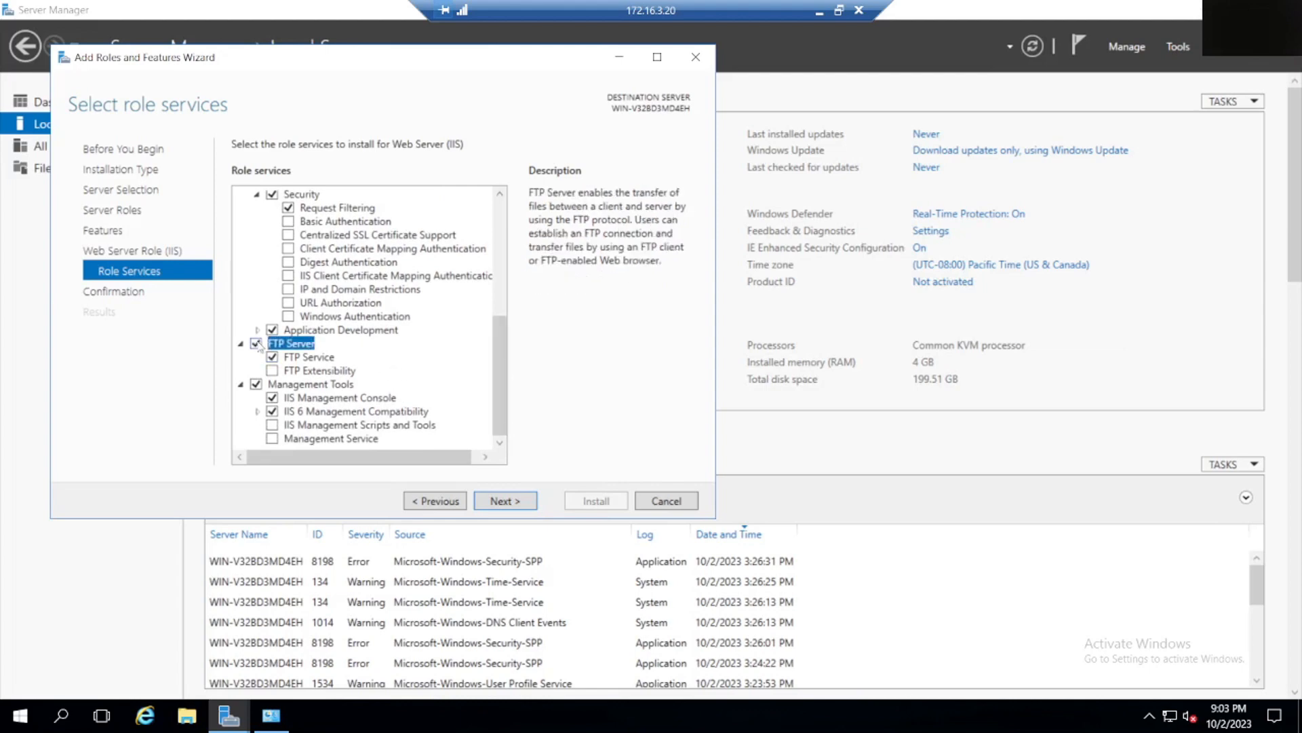
pyautogui.click(273, 370)
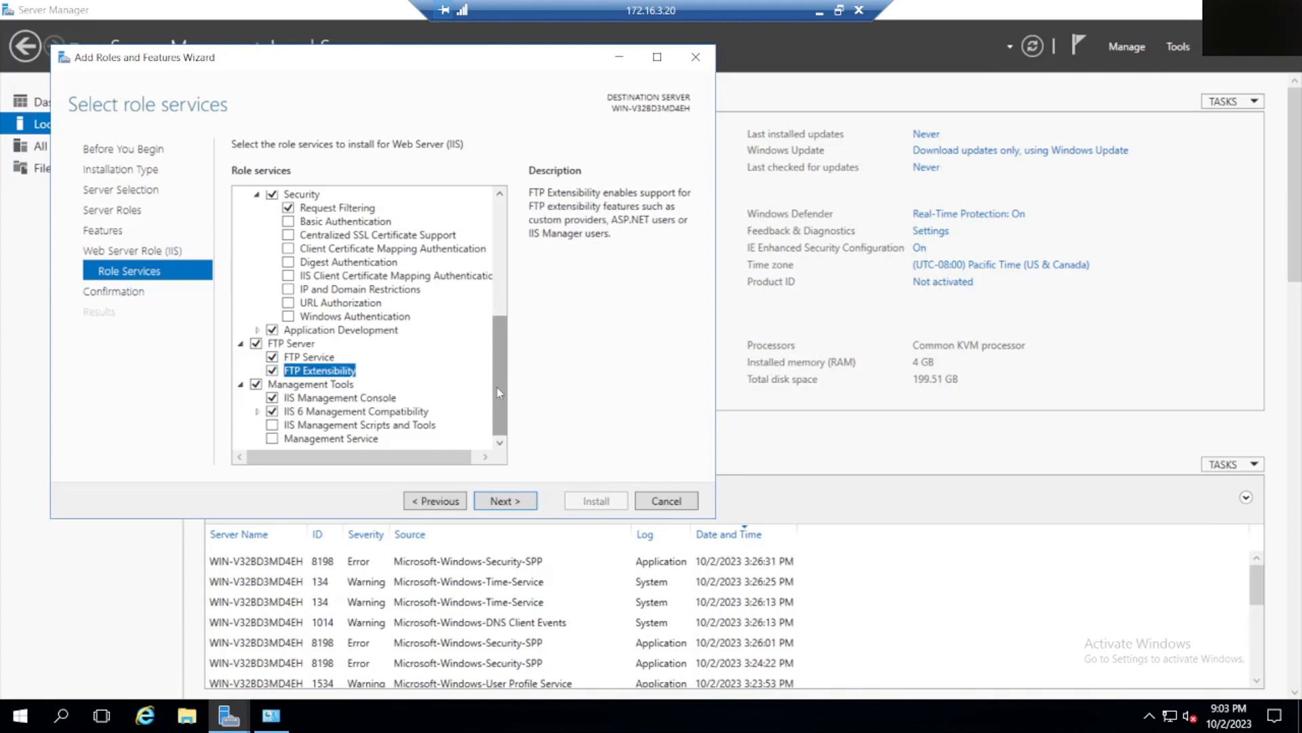
pyautogui.click(273, 424)
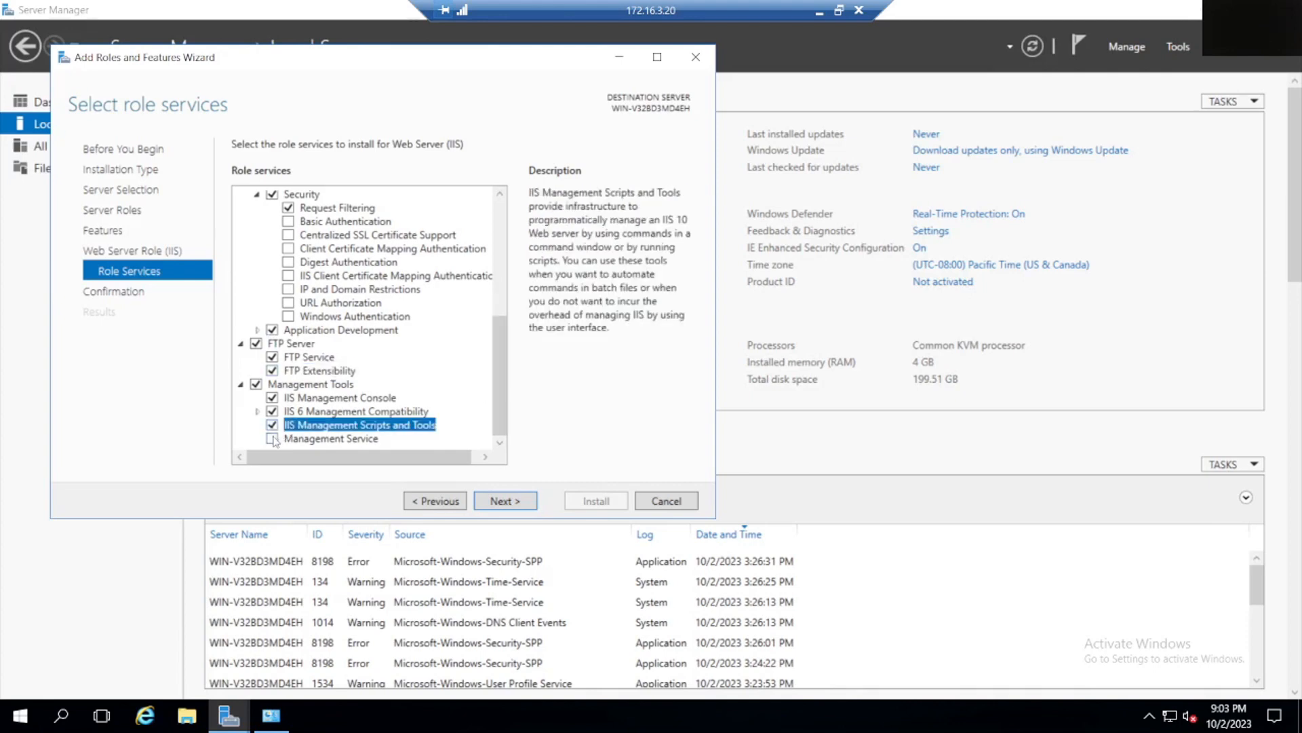
pyautogui.click(273, 439)
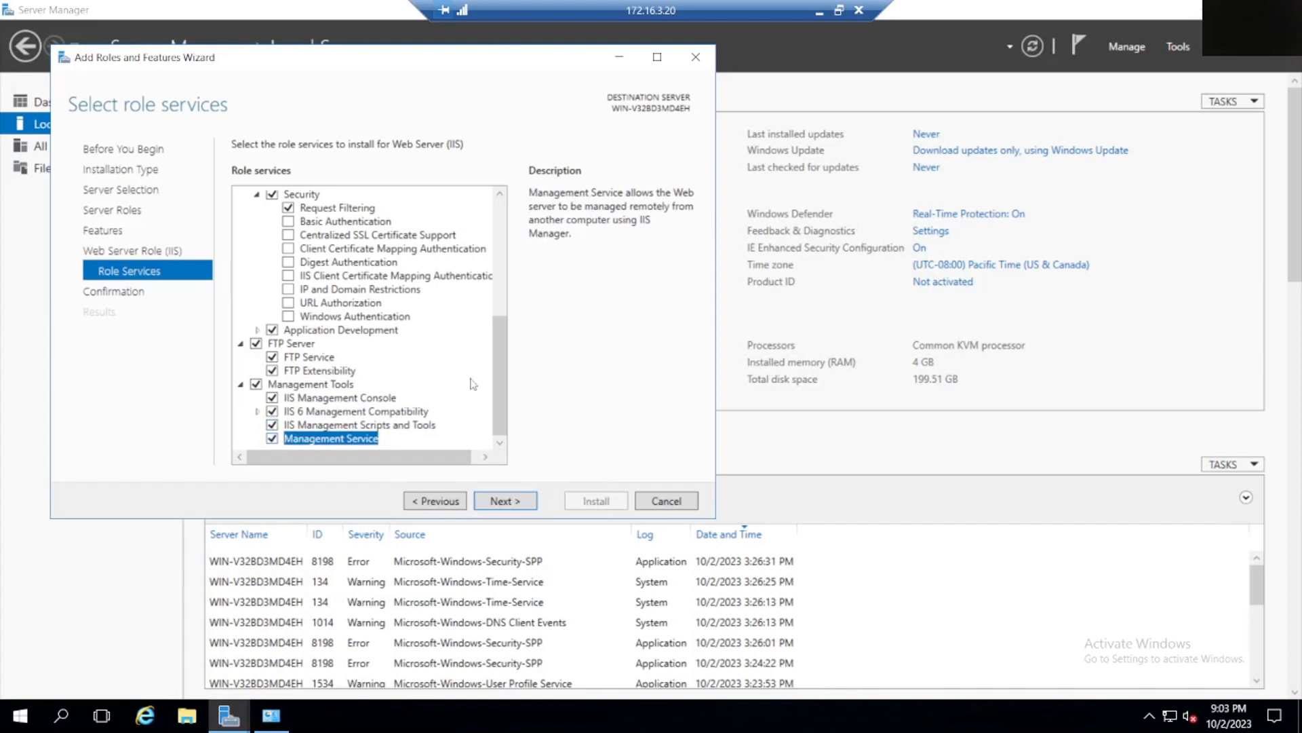
# Accept the role services and start installing the selected roles and features without automatic restart, then minimize the remote session
pyautogui.click(505, 502)
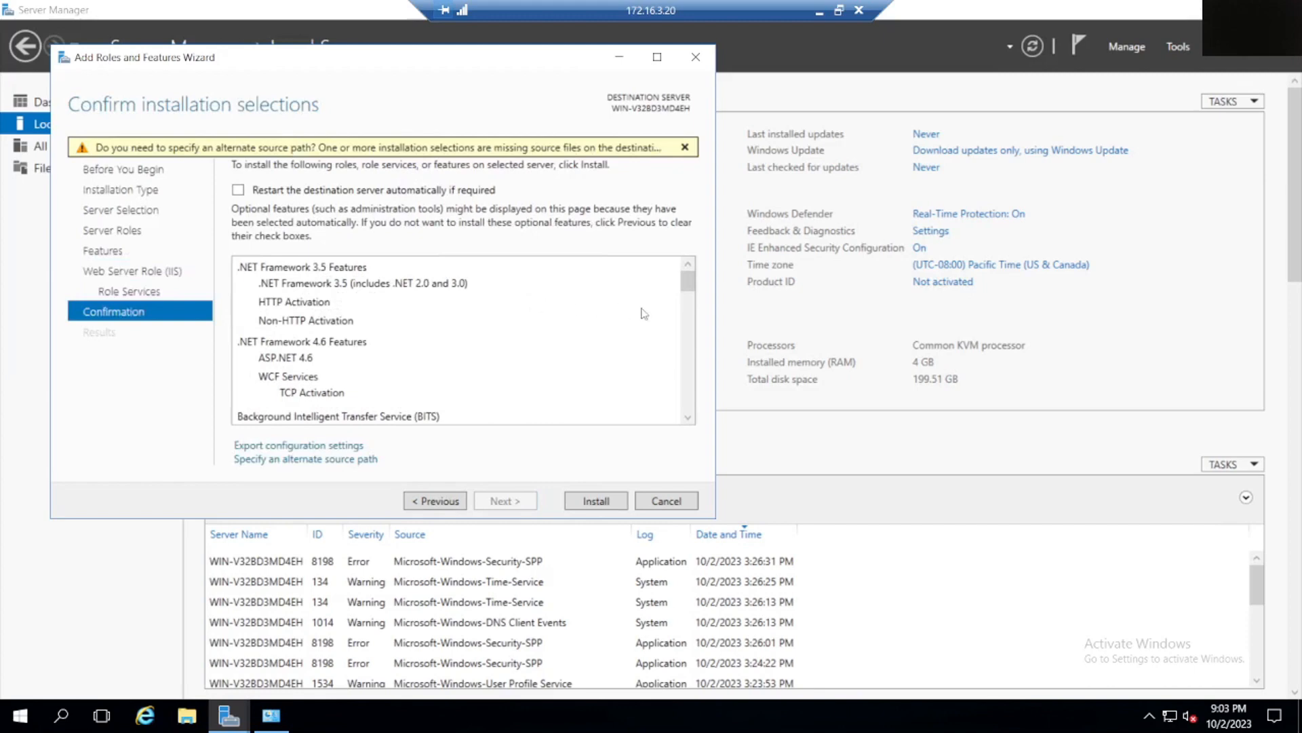
pyautogui.scroll(-10, 690, 327)
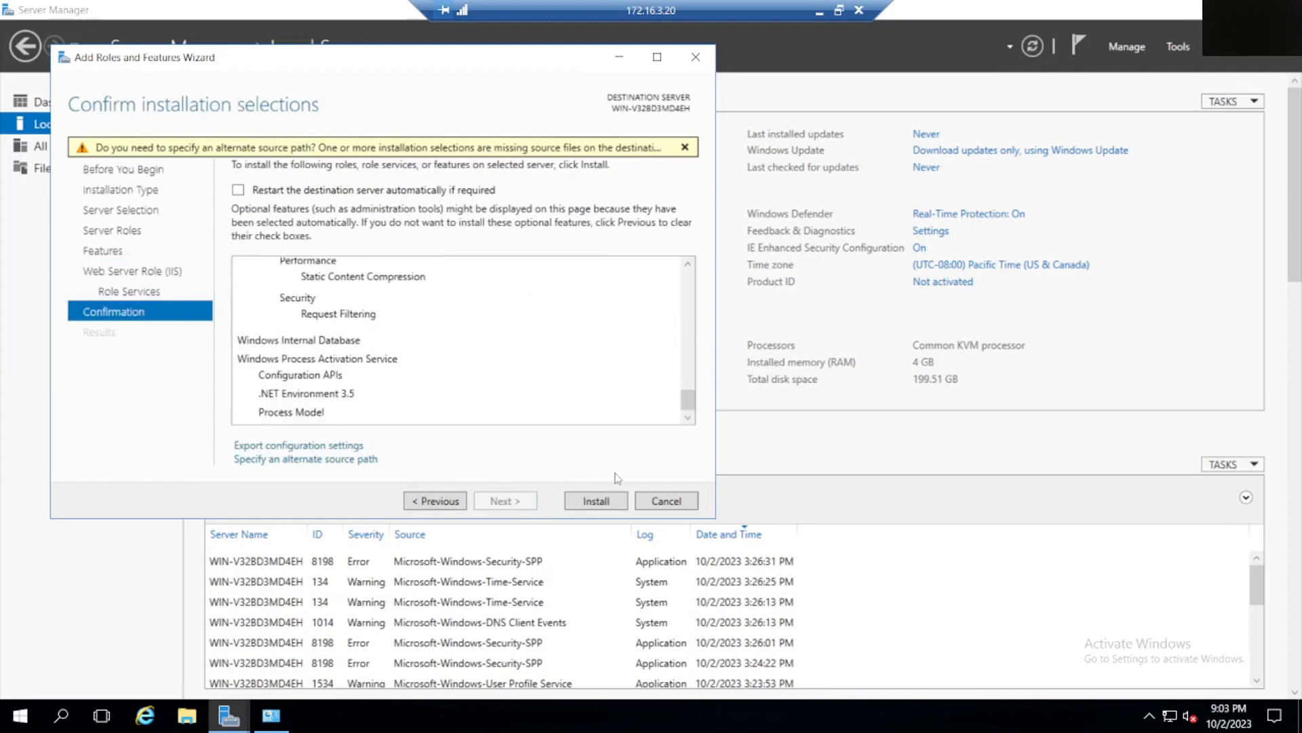
pyautogui.click(596, 502)
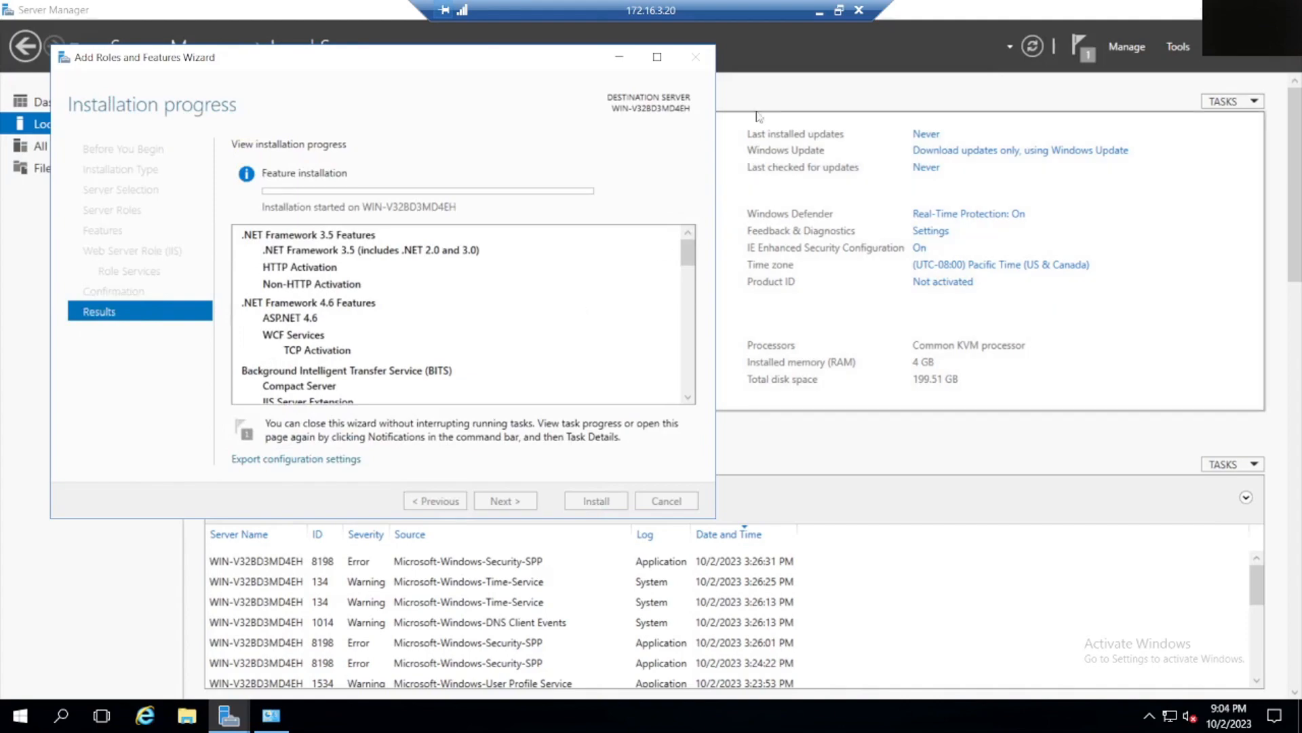
pyautogui.click(820, 11)
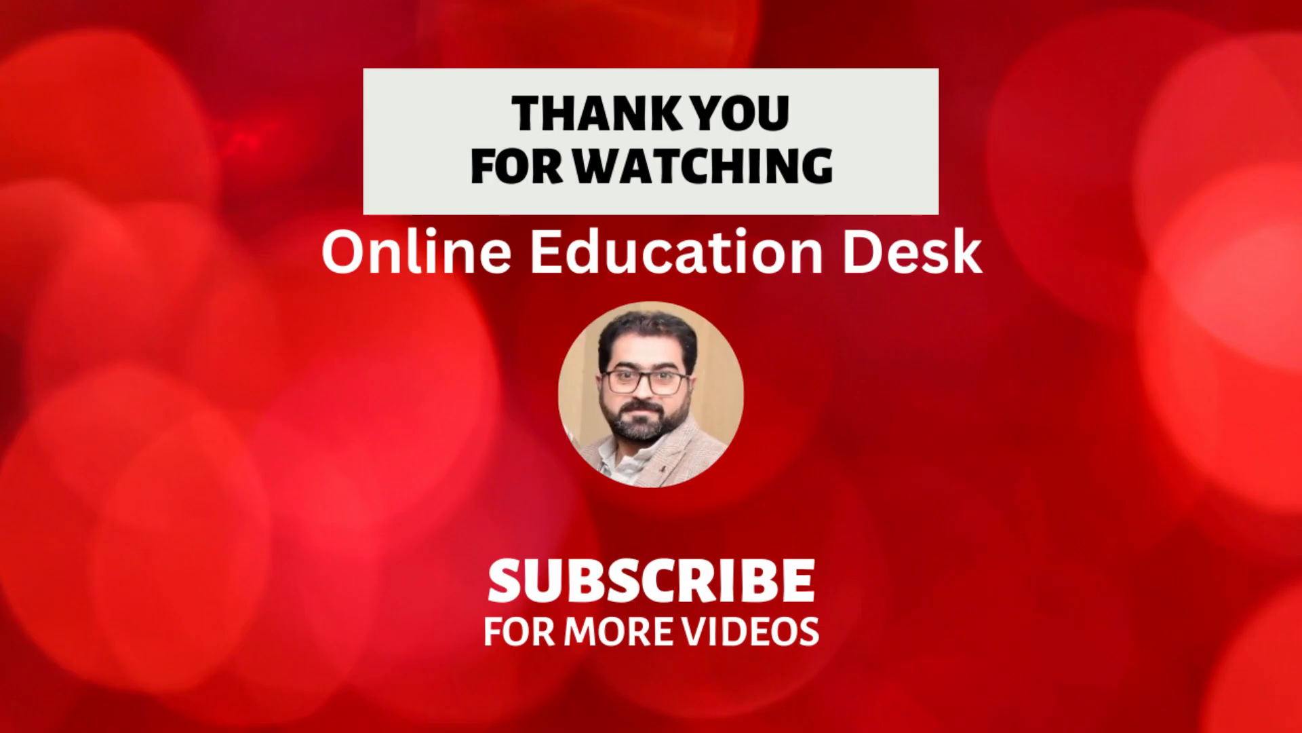